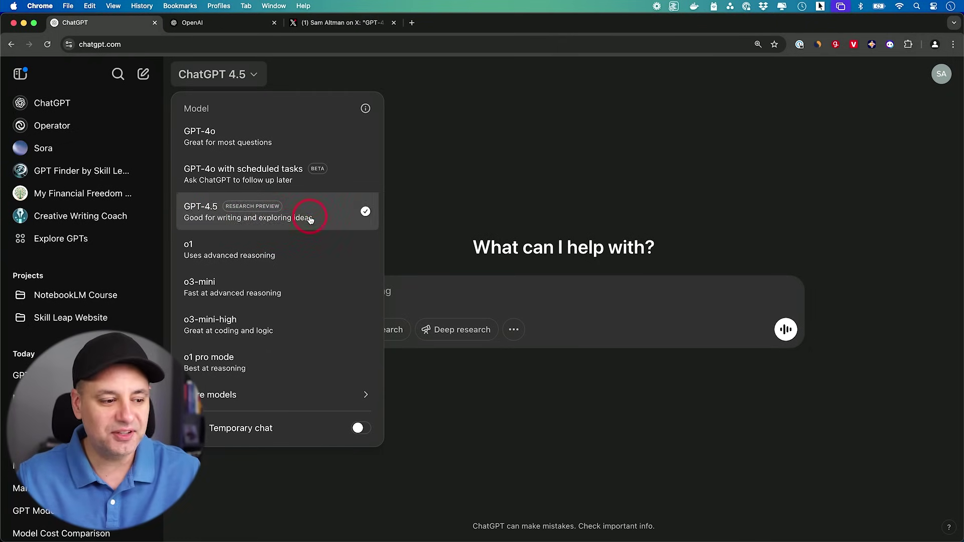
Step: Confirm GPT-4.5 (Research preview) as the chat model and close the model list
mouse_move(300, 394)
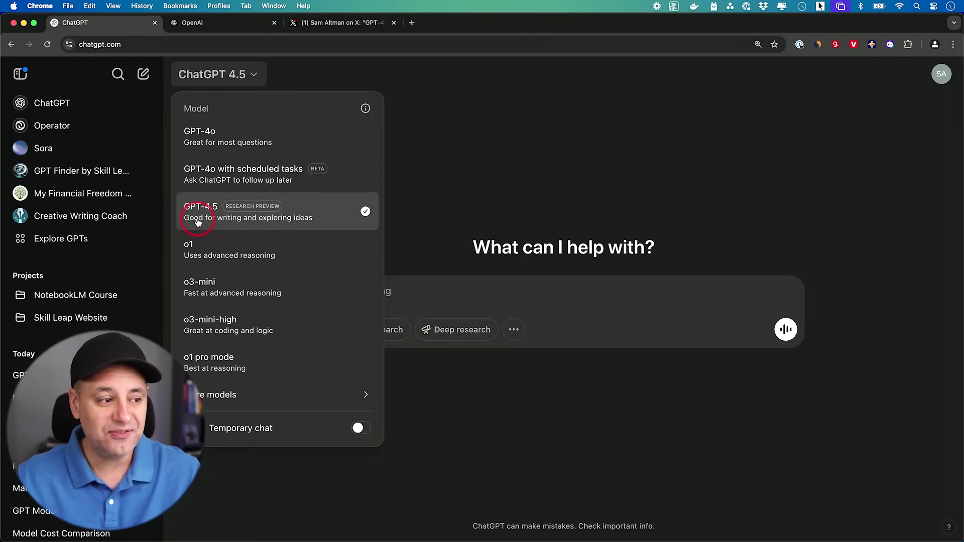
mouse_move(322, 405)
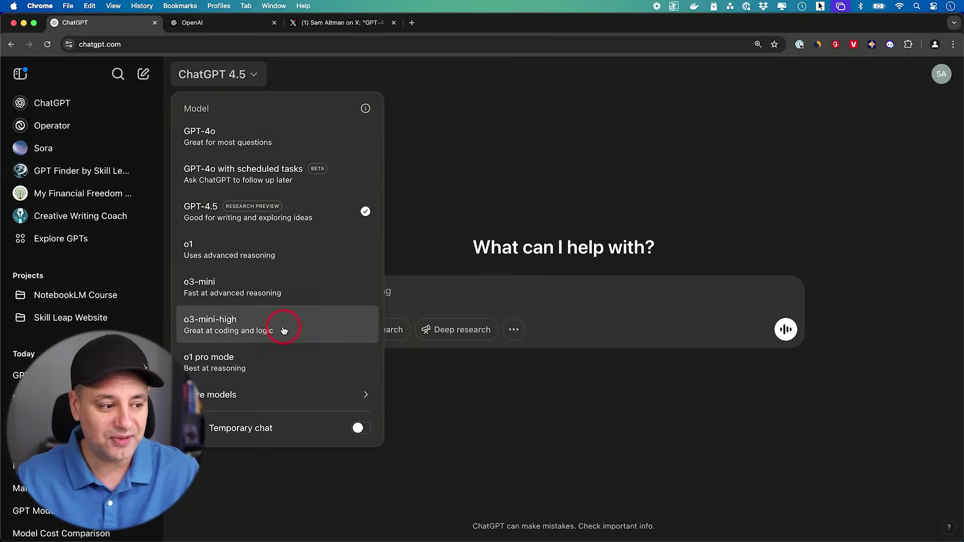
click(233, 225)
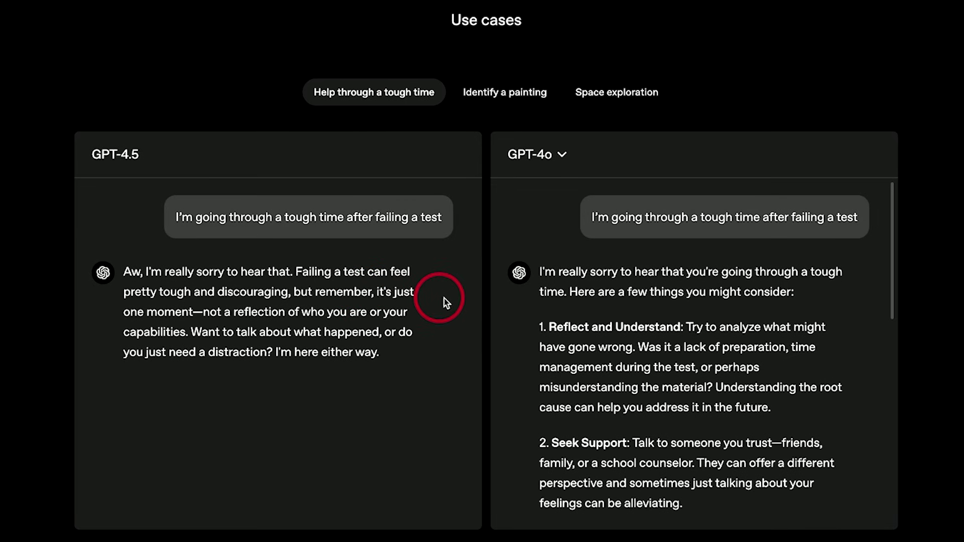
scroll(455, 298, down, 1)
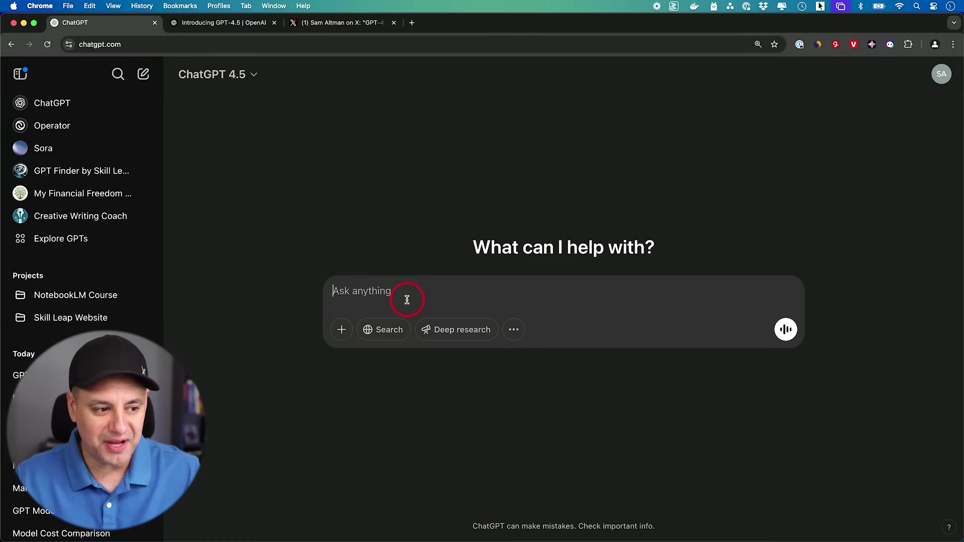
Step: Paste and send the prompt requesting a cost table for GPT-4.5, GPT-4o, GPT-4o mini and Claude 3.7 Sonnet
text(create a simple table comparing the cost of gpt 4.5 to 4o and 4o mini and claude 3.7 sonnet)
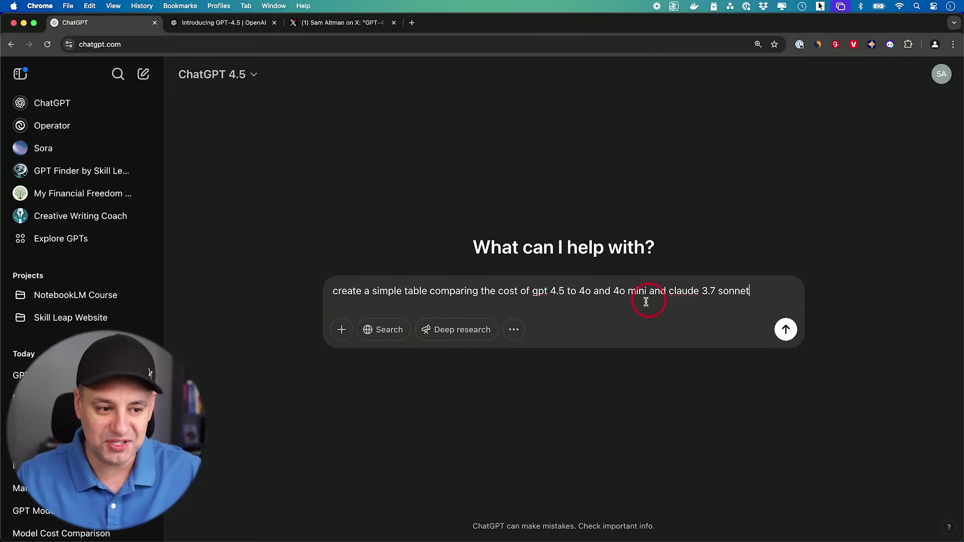
click(786, 328)
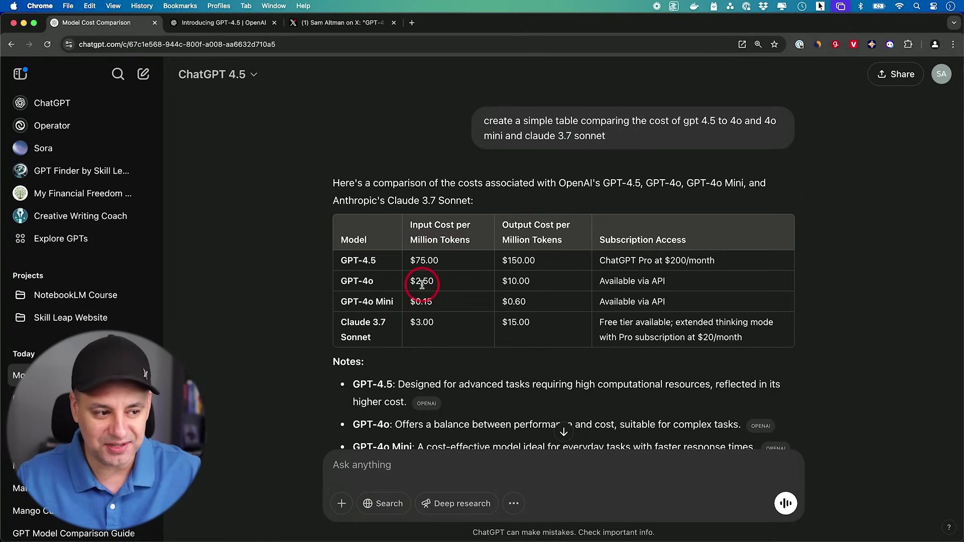
Step: Check GPT-4o Mini's name and $0.15 input cost in the cost table, then scroll the reply
drag(342, 302, 398, 308)
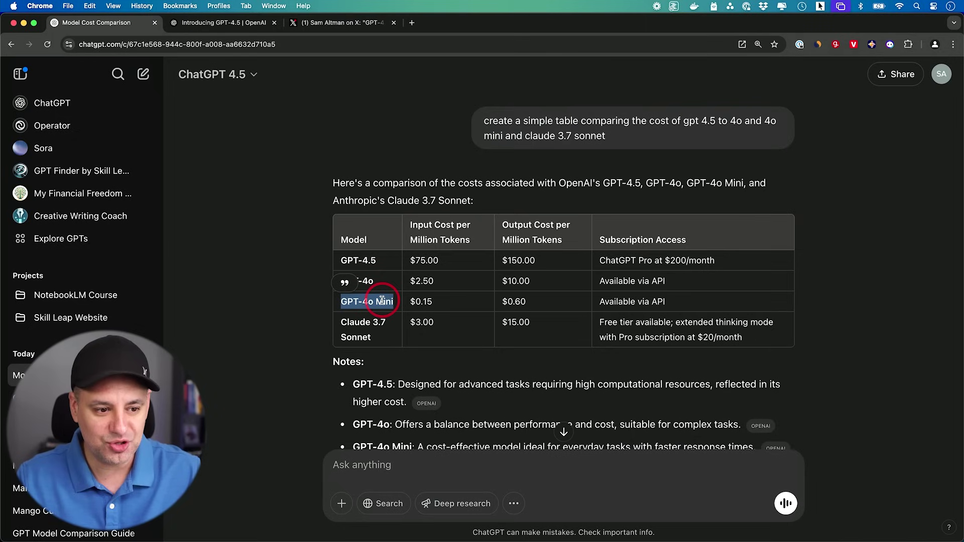
drag(408, 301, 446, 303)
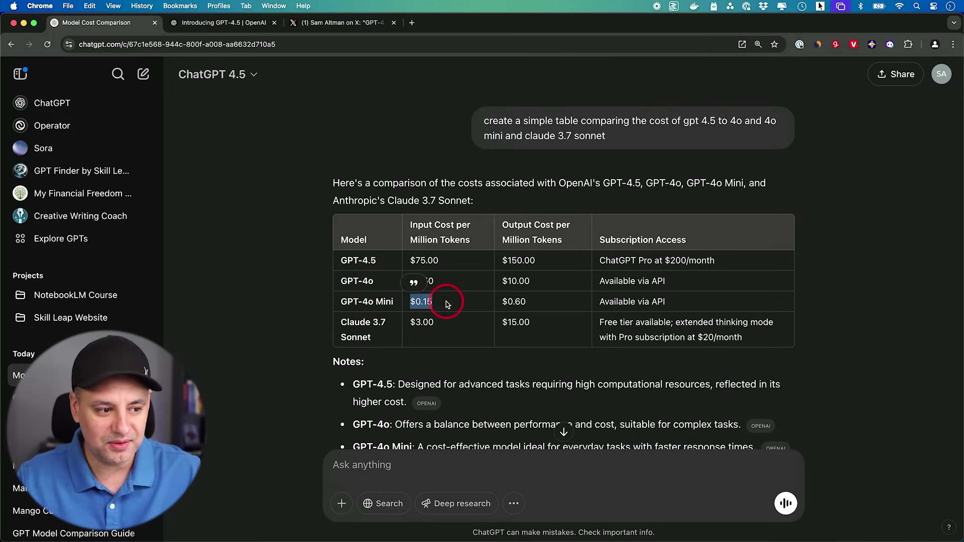
click(425, 309)
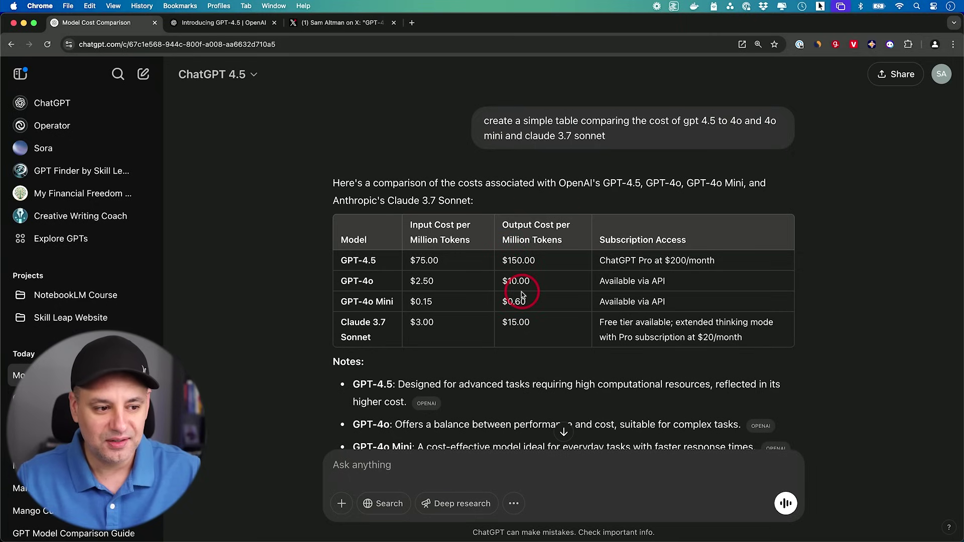
scroll(522, 295, down, 1)
scroll(522, 294, up, 1)
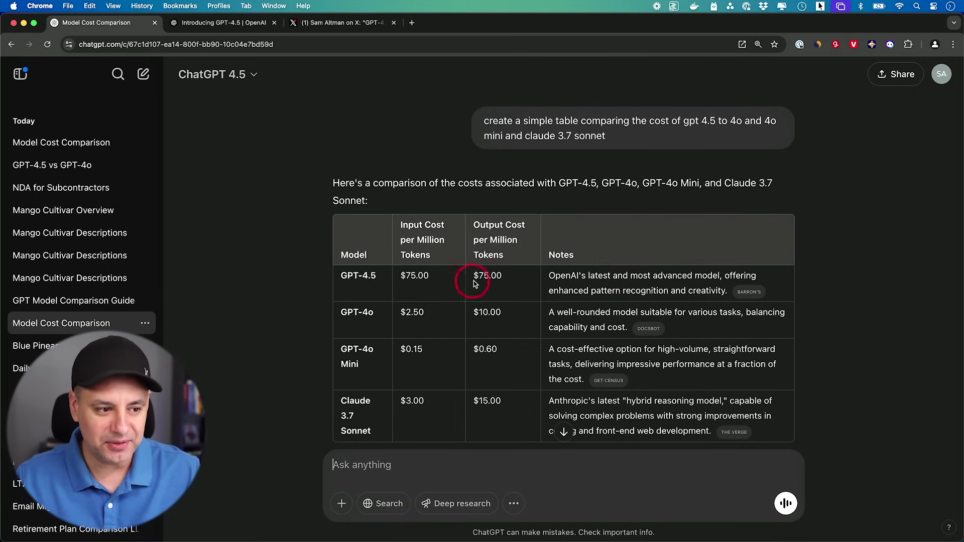
Step: Highlight GPT-4.5's $75.00 output cost and open its Barron's citation
drag(475, 275, 522, 277)
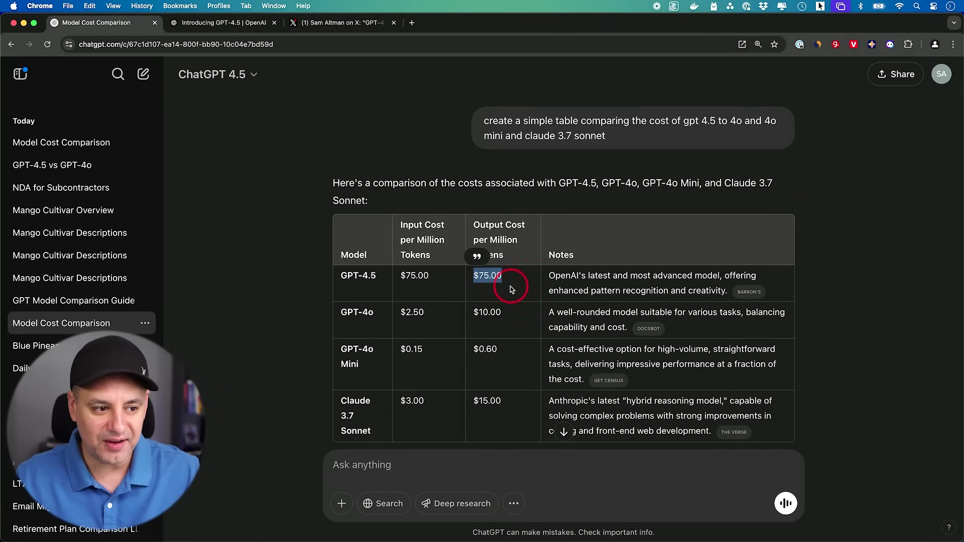
click(746, 294)
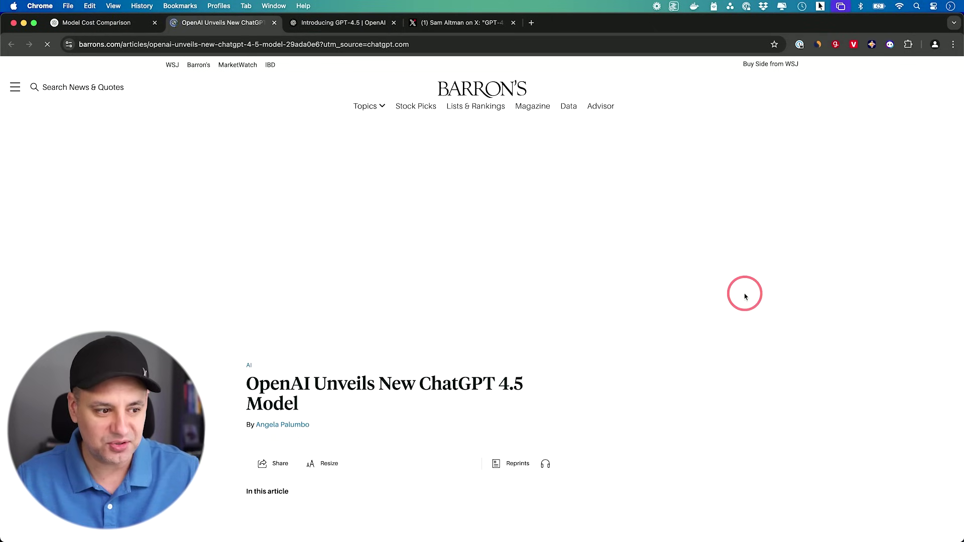
Step: Skim the Barron's 'OpenAI Unveils New ChatGPT 4.5 Model' article to its paywall, then close the tab
scroll(614, 277, down, 3)
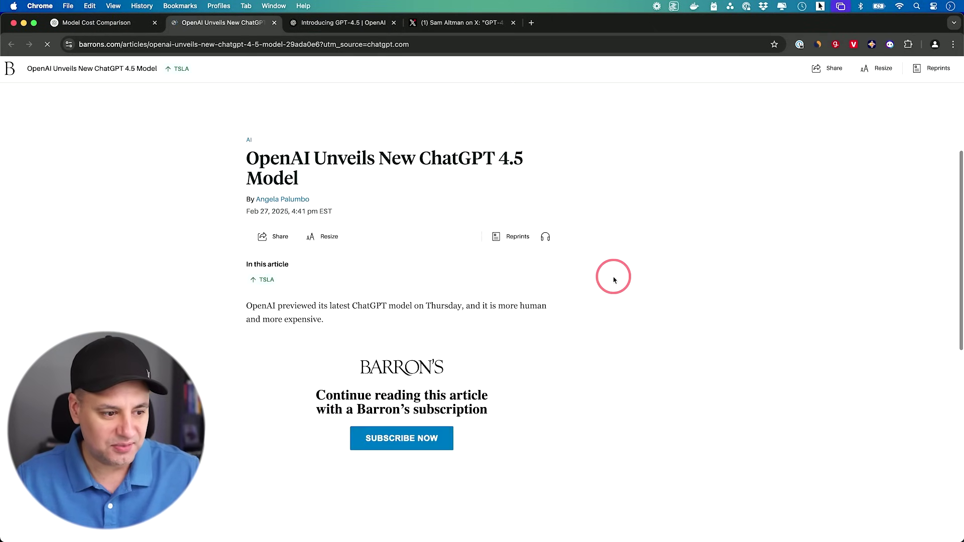
scroll(612, 278, down, 3)
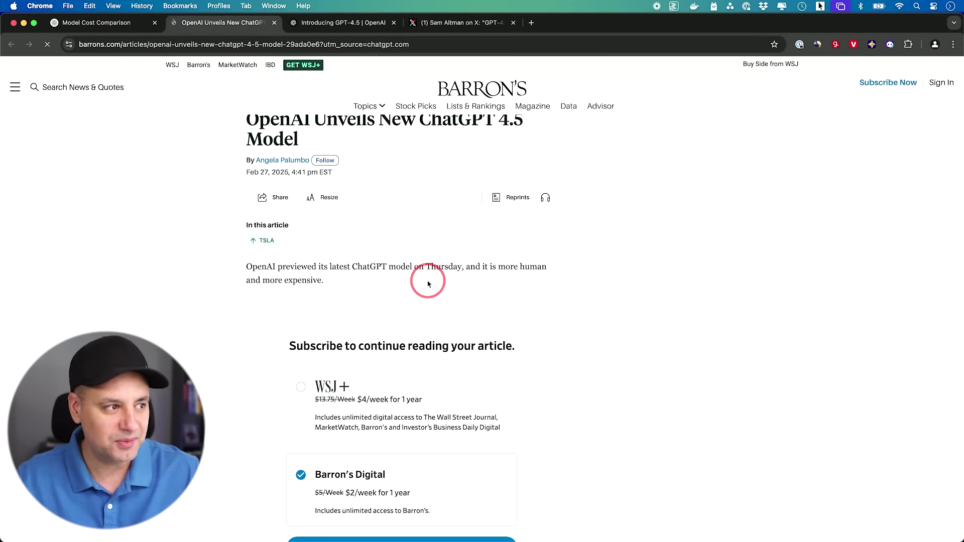
key(super+w)
scroll(472, 290, down, 2)
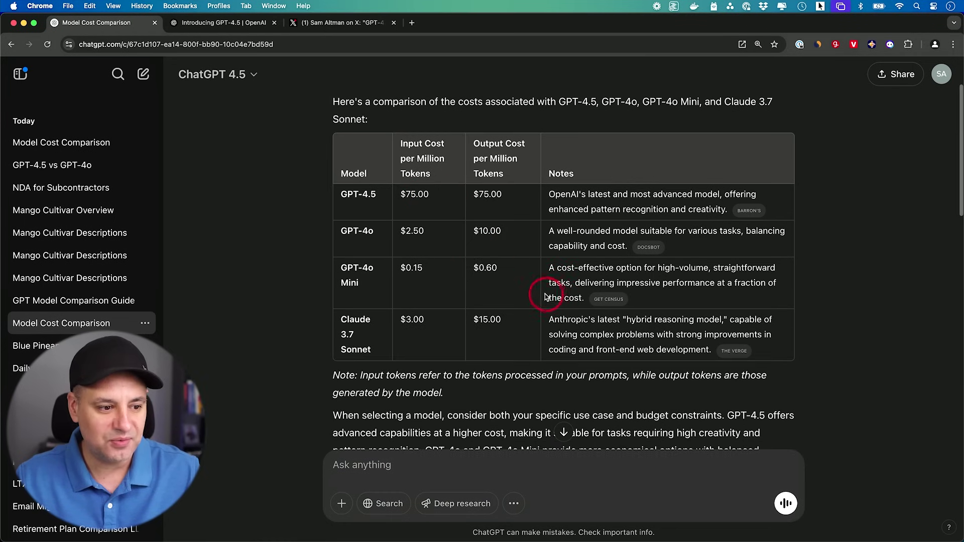
Step: Compare the cost tables, highlighting GPT-4.5's $75.00 output cost
scroll(545, 296, down, 15)
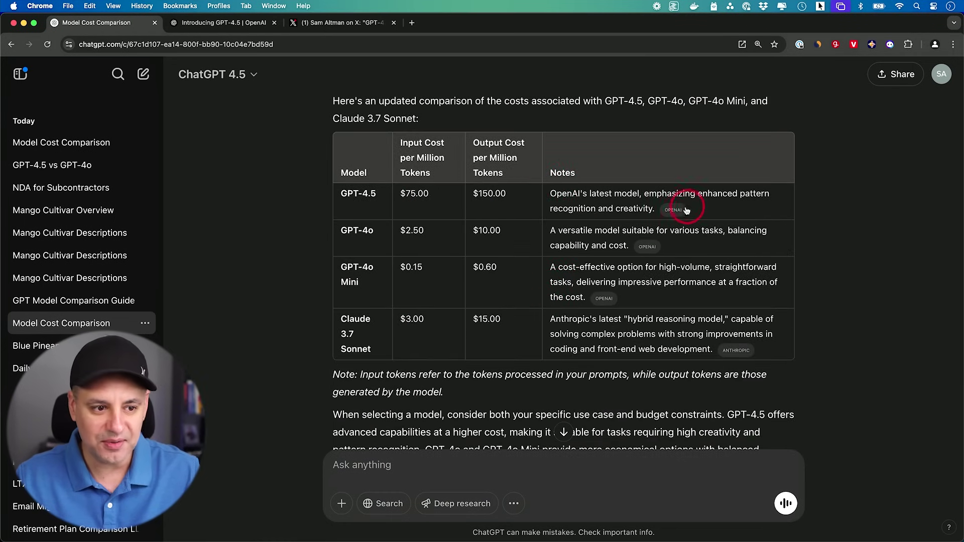
mouse_move(672, 212)
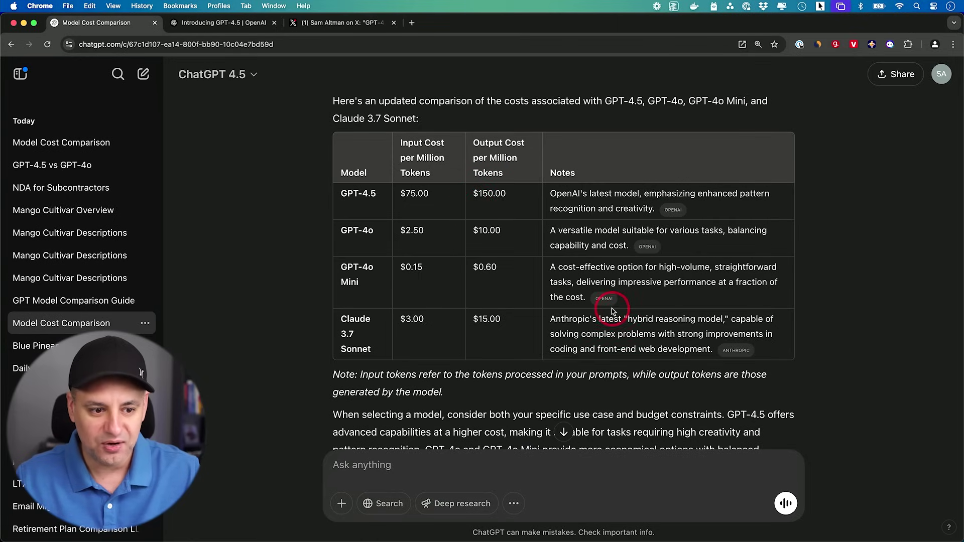
scroll(671, 308, up, 3)
scroll(671, 308, down, 3)
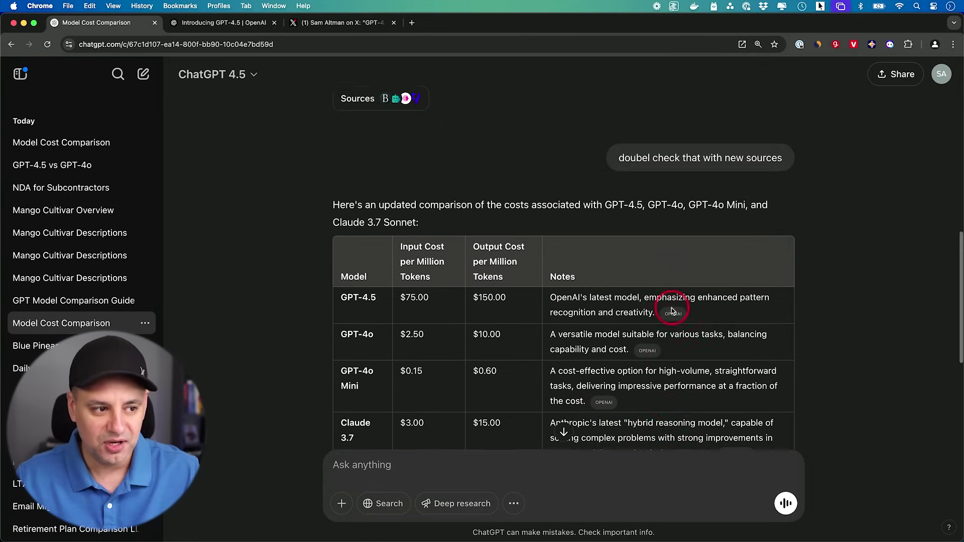
scroll(601, 300, down, 10)
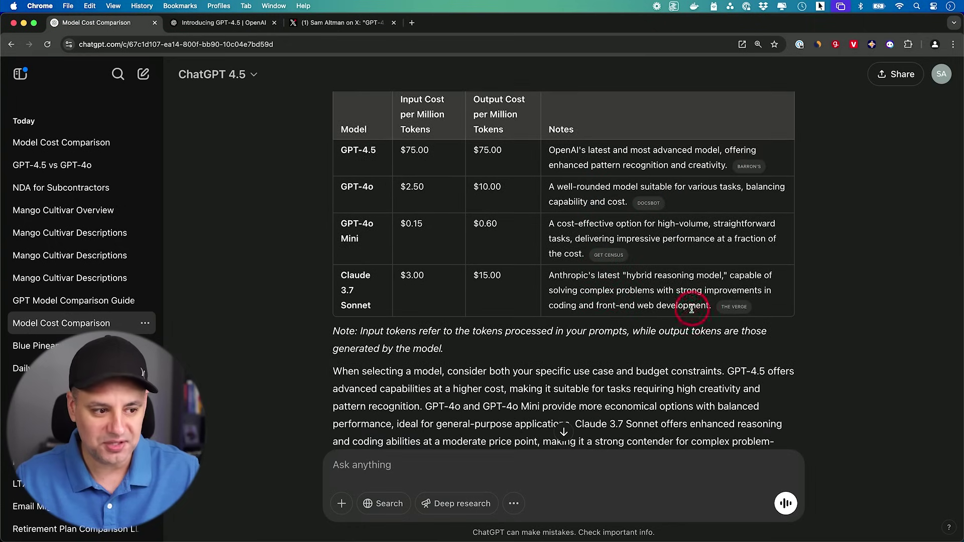
scroll(691, 309, down, 10)
scroll(691, 311, down, 10)
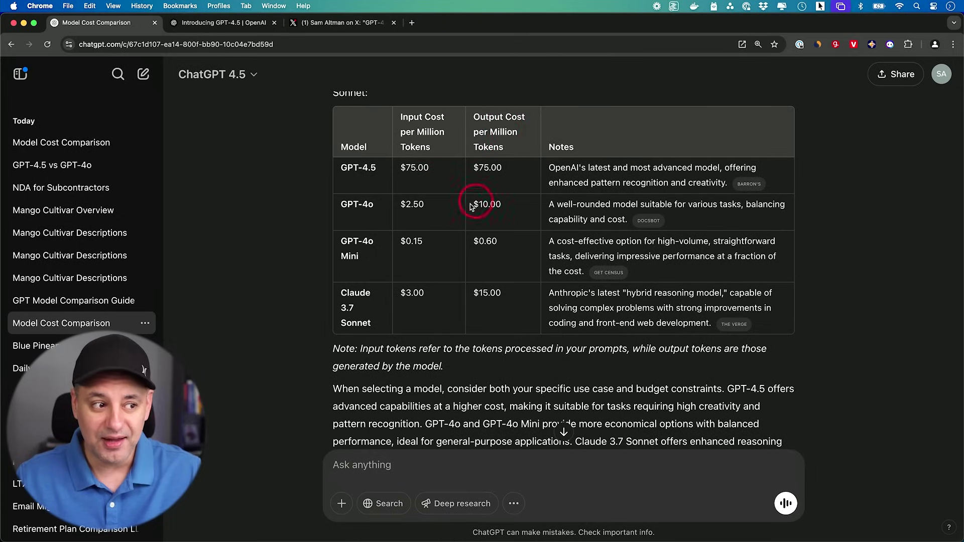
scroll(542, 167, up, 1)
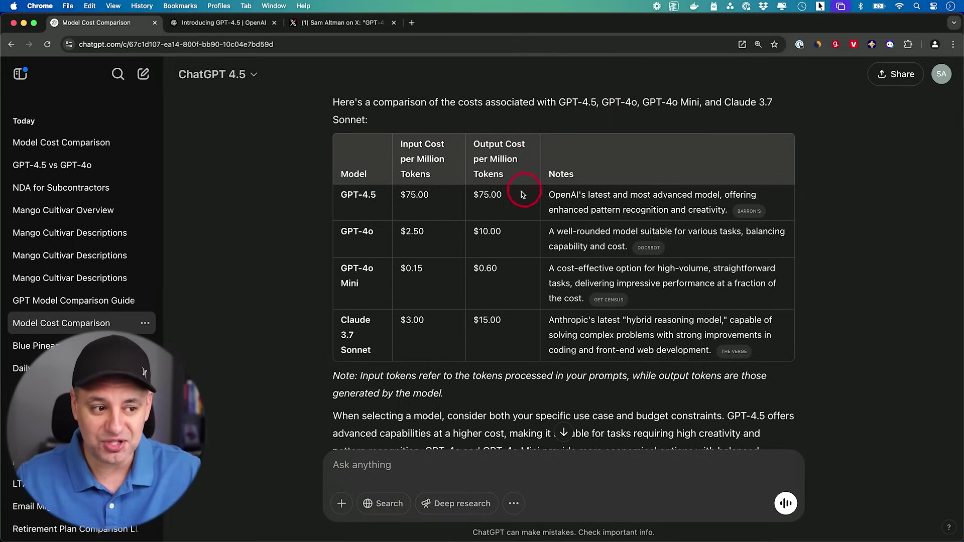
drag(473, 195, 515, 197)
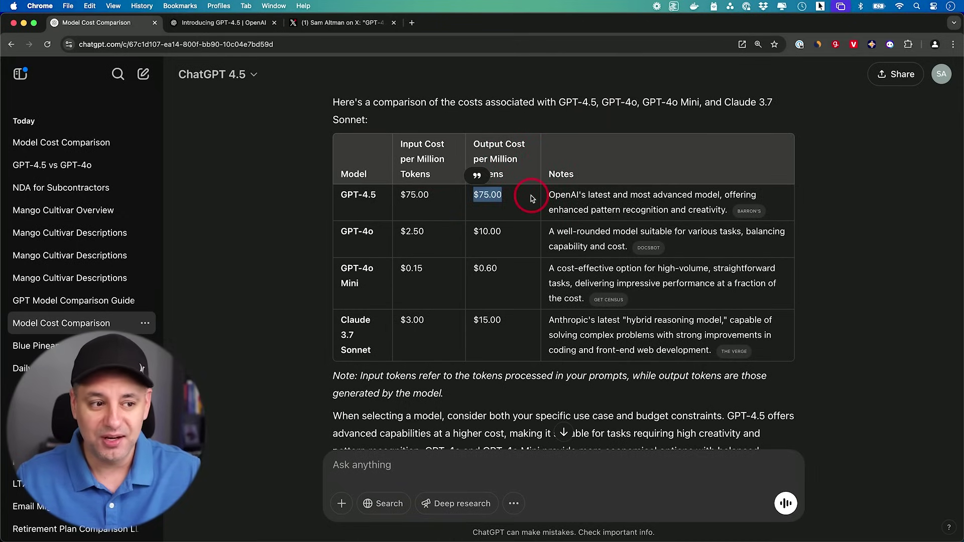
click(532, 195)
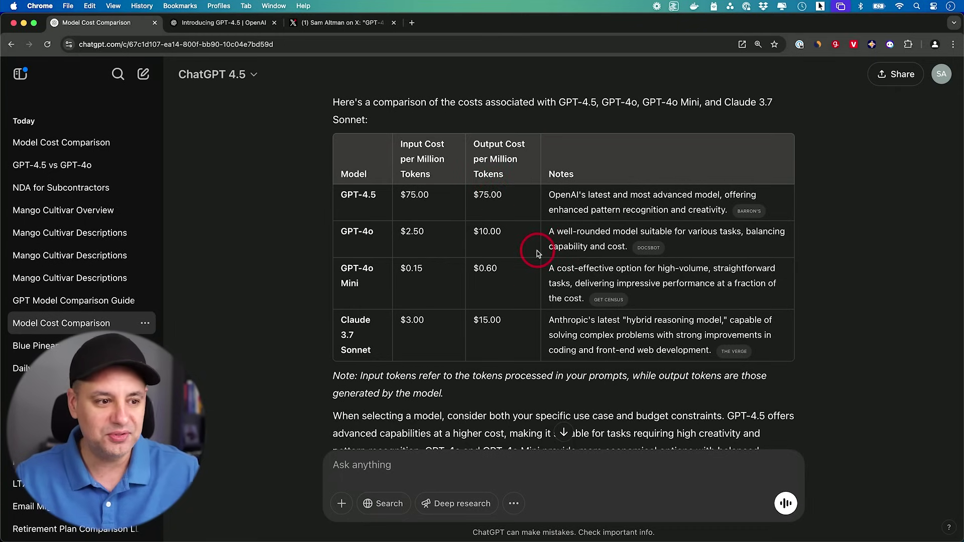
scroll(537, 254, down, 1)
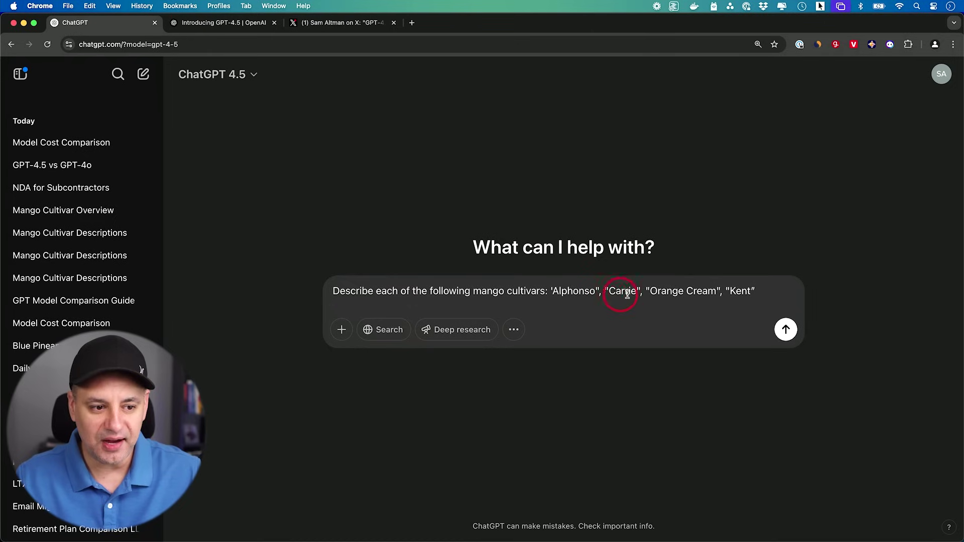
Step: Send the Alphonso, Carrie, Orange Cream and Kent mango prompt to GPT-4.5
drag(651, 292, 719, 293)
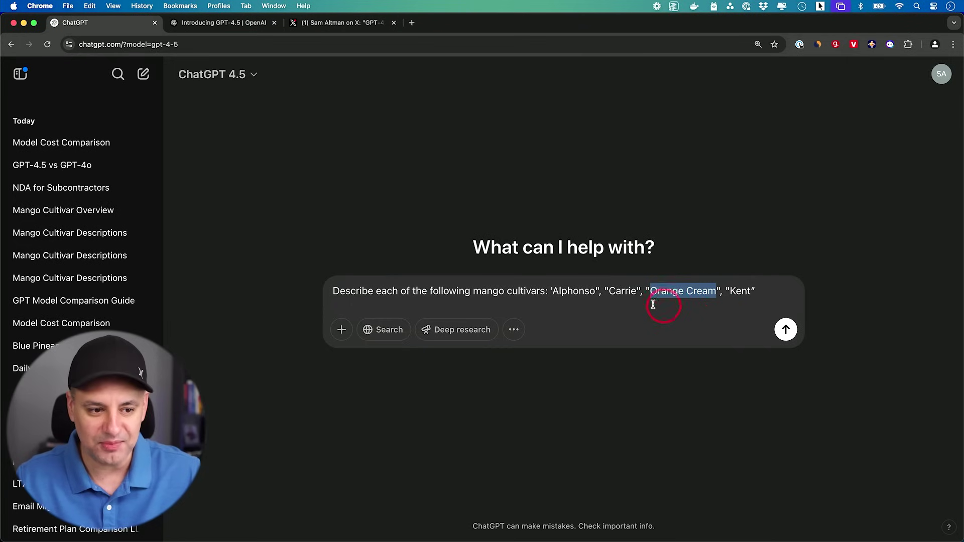
click(781, 330)
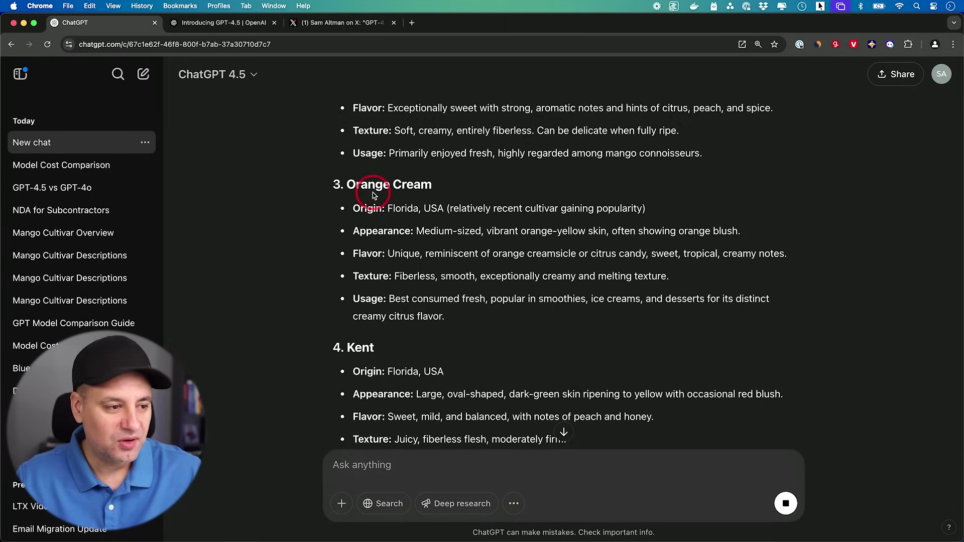
scroll(373, 192, up, 3)
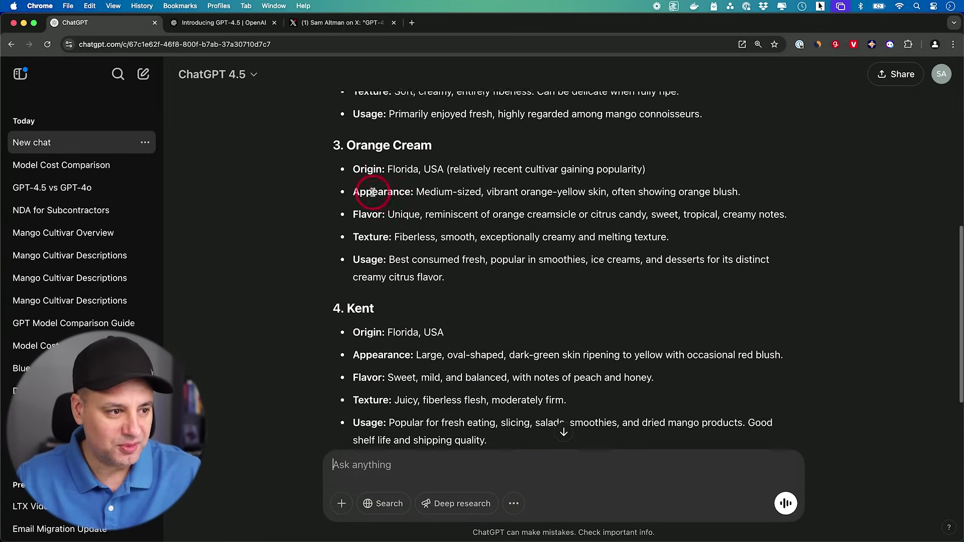
scroll(373, 193, up, 1)
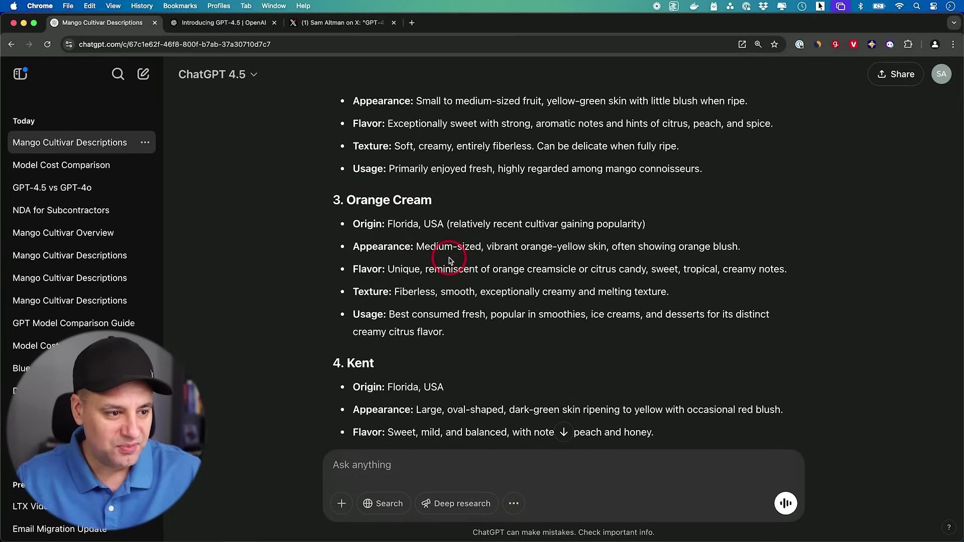
Step: Review the Orange Cream section of the reply, then read down to the closing summary
drag(346, 200, 520, 340)
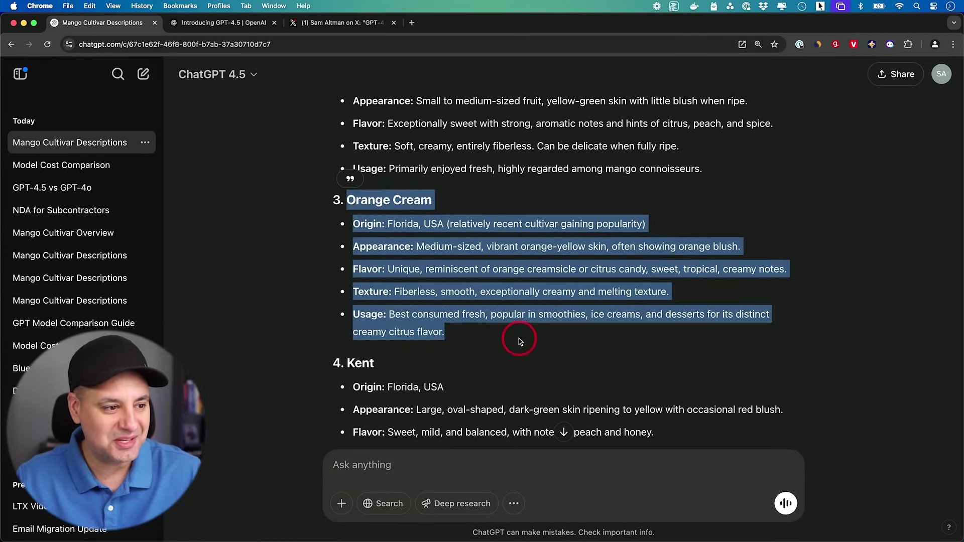
scroll(519, 338, up, 1)
scroll(484, 217, up, 1)
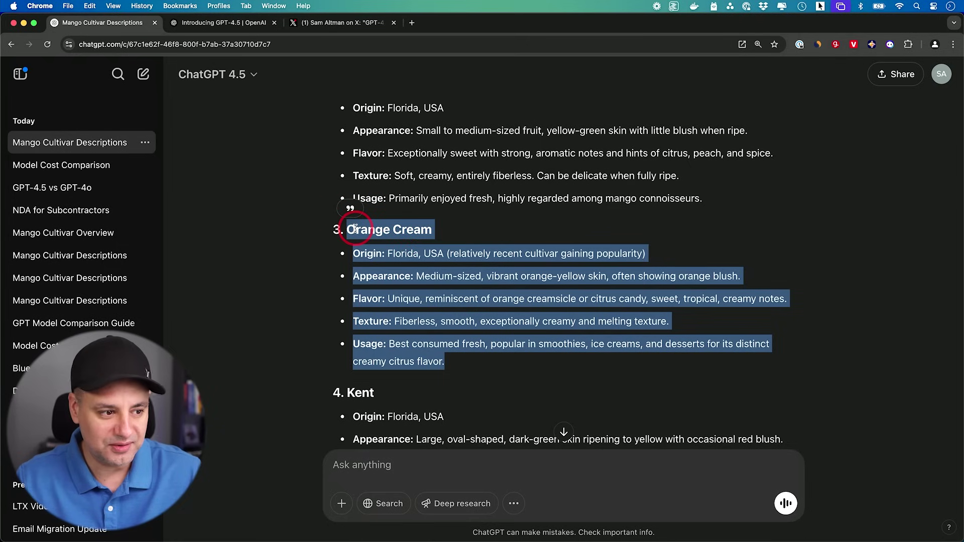
click(483, 243)
scroll(483, 243, down, 2)
scroll(483, 244, down, 5)
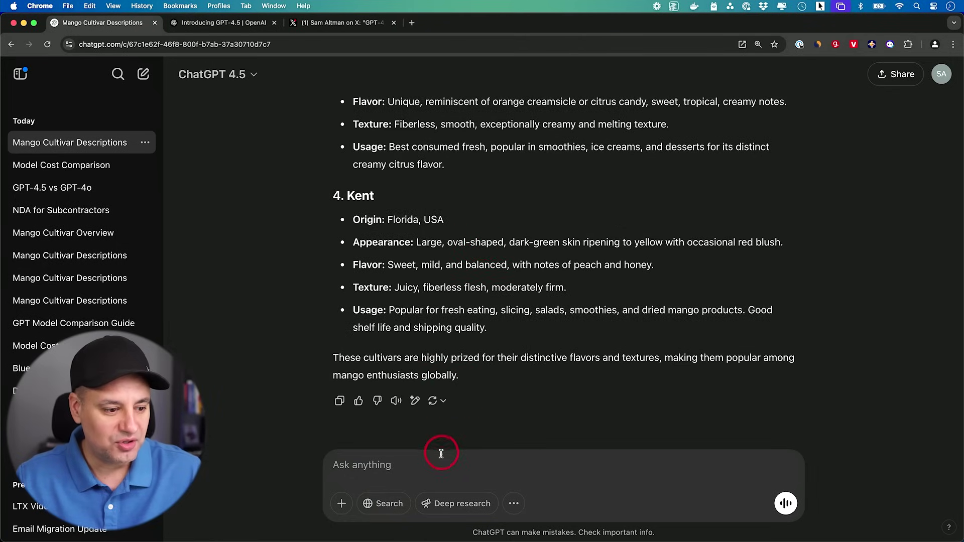
Step: Paste the mango cultivar question and send it with web Search turned on
click(421, 465)
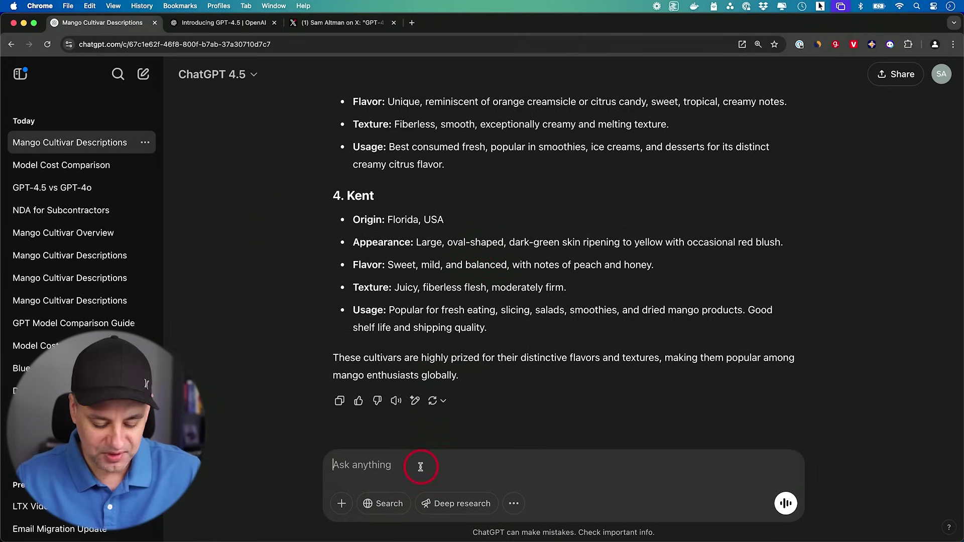
text(Describe each of the following mango cultivars: 'Alphonso", "Carrie", "Orange Cream", "Kent")
click(384, 503)
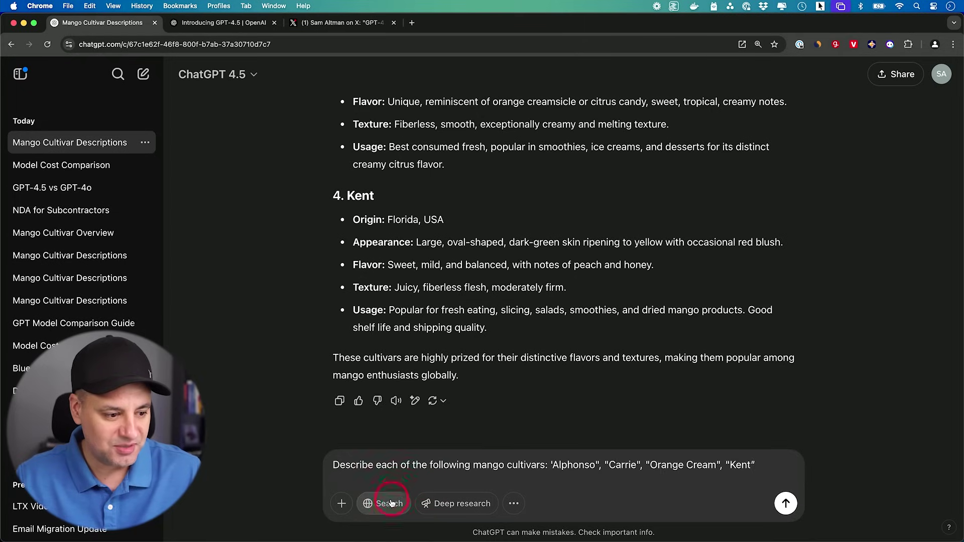
click(786, 504)
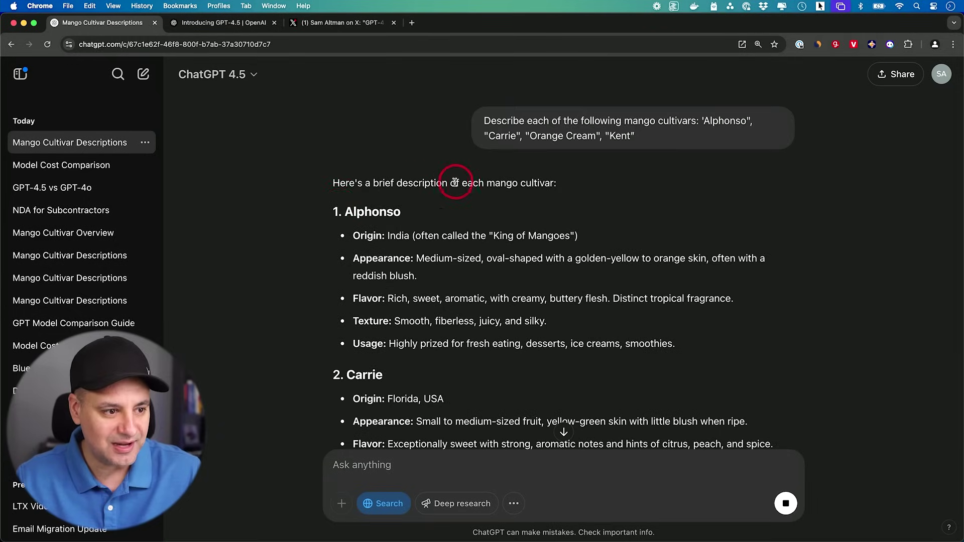
Step: Read through the search-backed reply describing the four mango cultivars
scroll(452, 196, down, 12)
scroll(452, 200, down, 4)
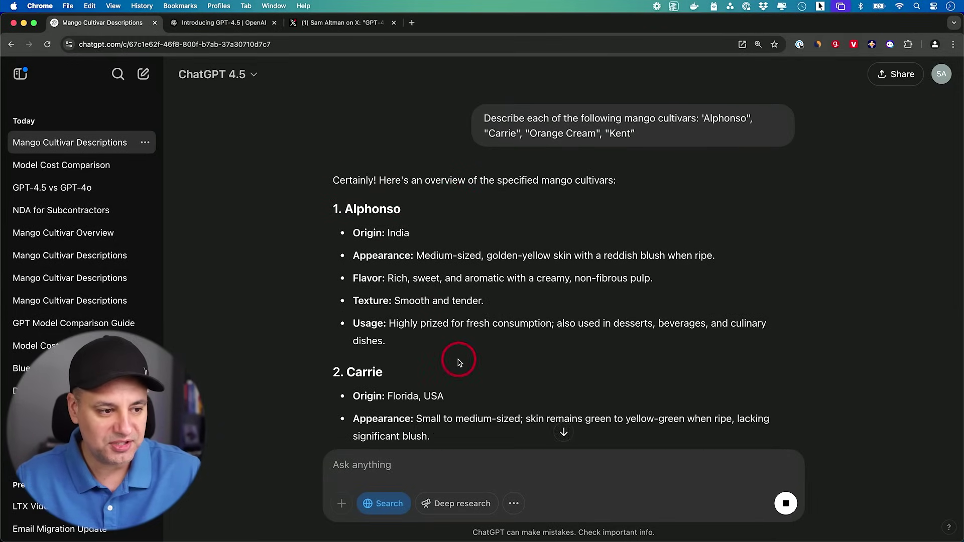
scroll(458, 359, down, 2)
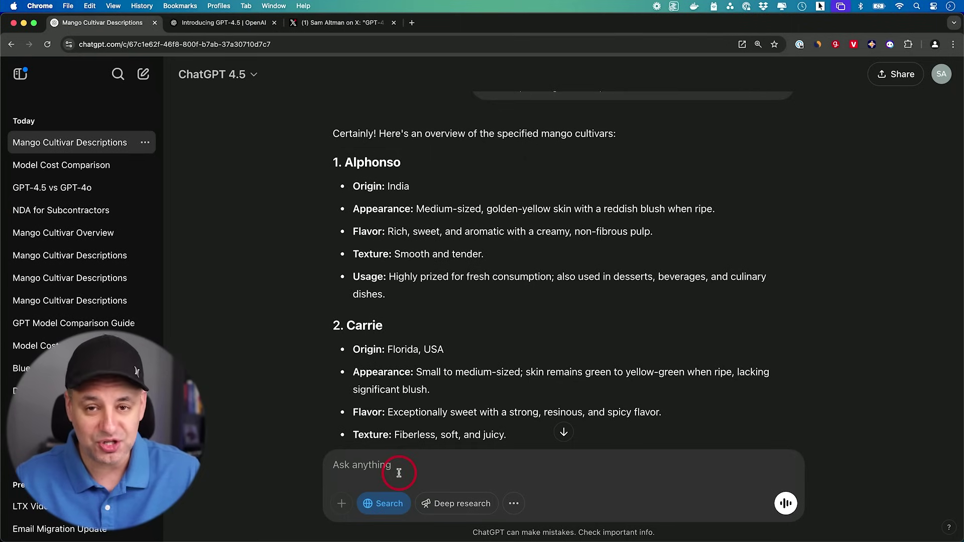
scroll(449, 339, down, 2)
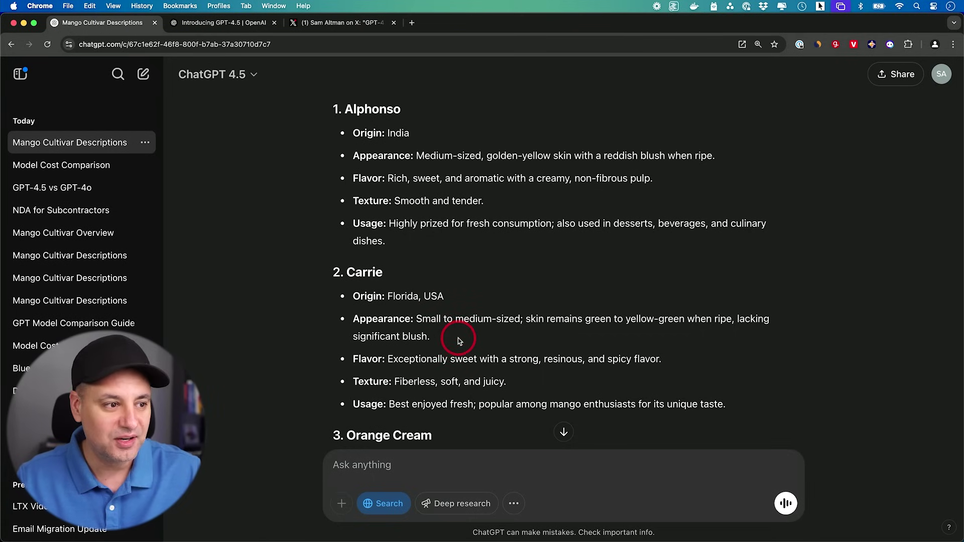
scroll(459, 339, down, 1)
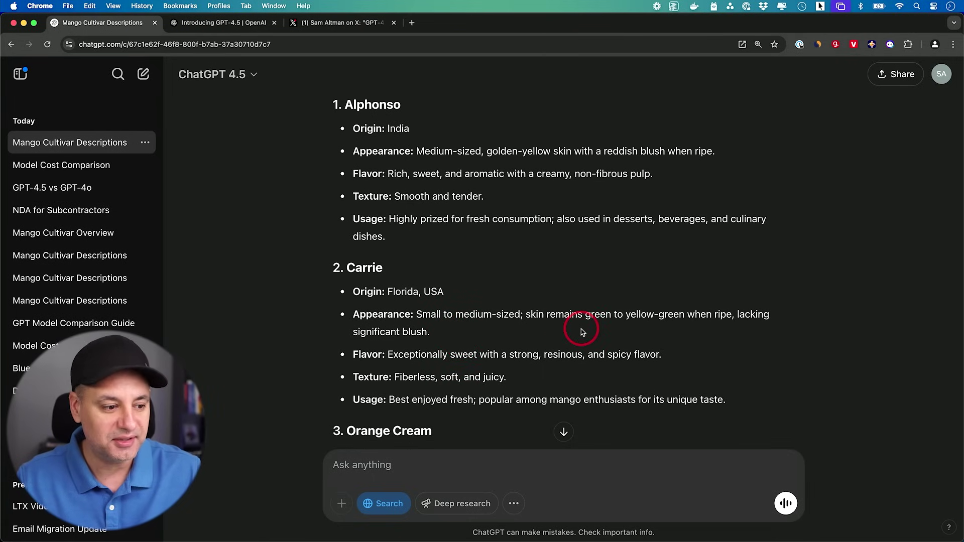
scroll(581, 332, down, 6)
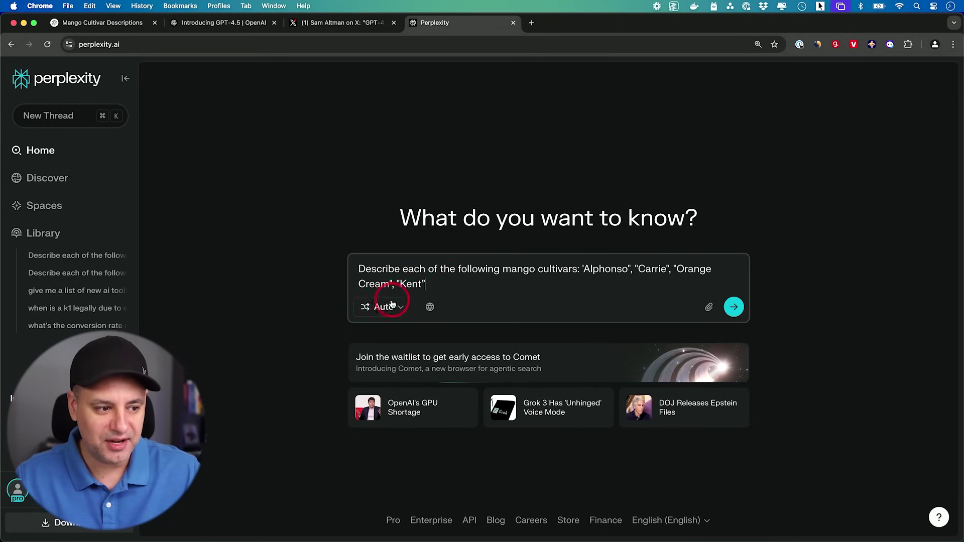
Step: Submit the mango question in Perplexity and read its answer through the Orange Cream and Kent sections
click(733, 307)
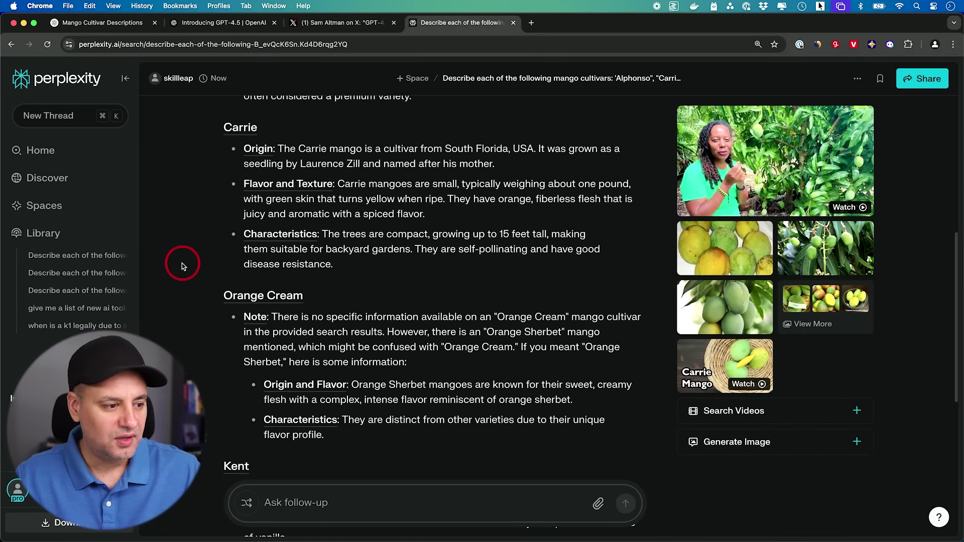
scroll(182, 264, down, 2)
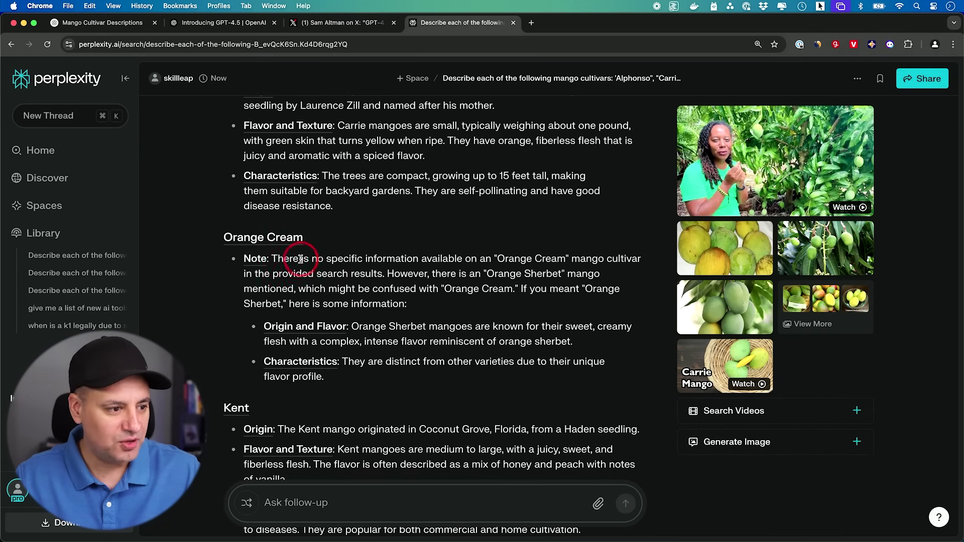
scroll(439, 259, down, 1)
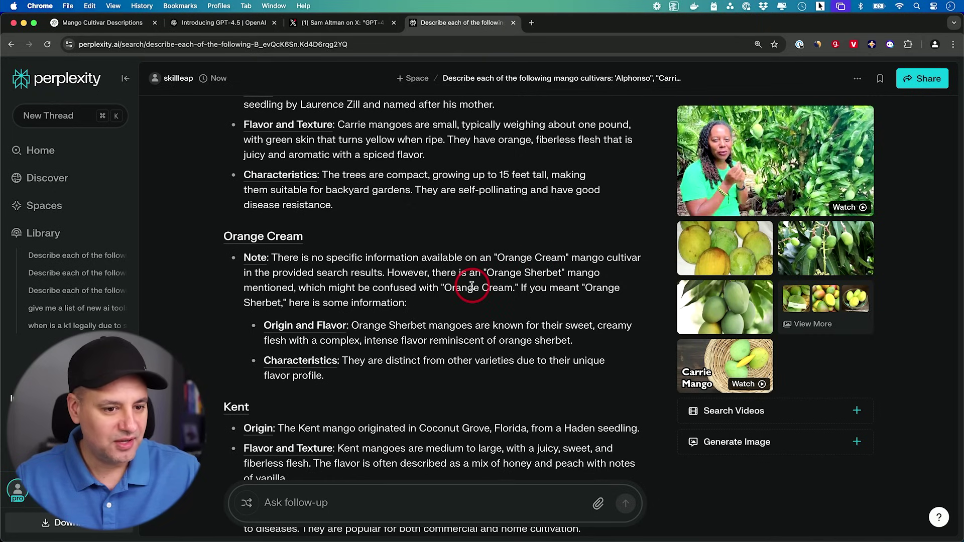
scroll(472, 286, down, 1)
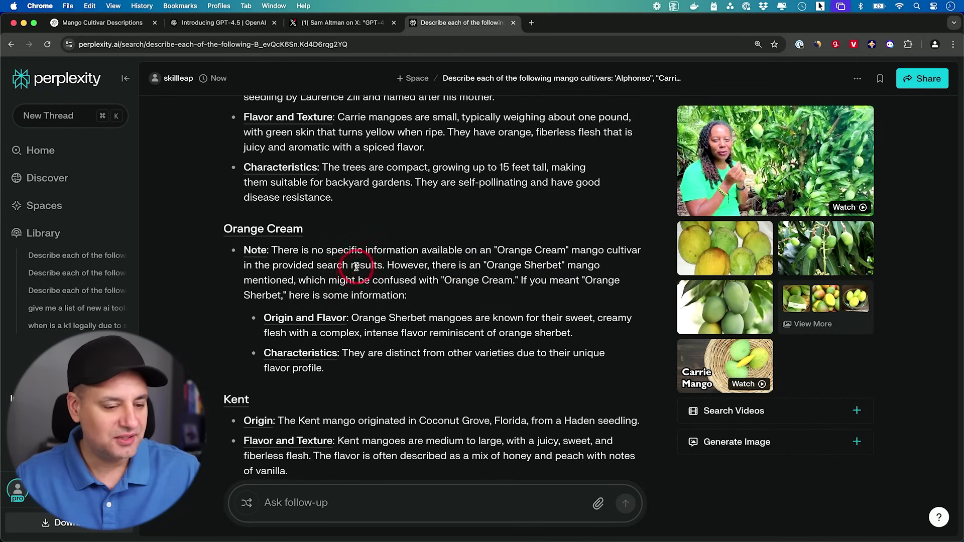
scroll(356, 266, down, 10)
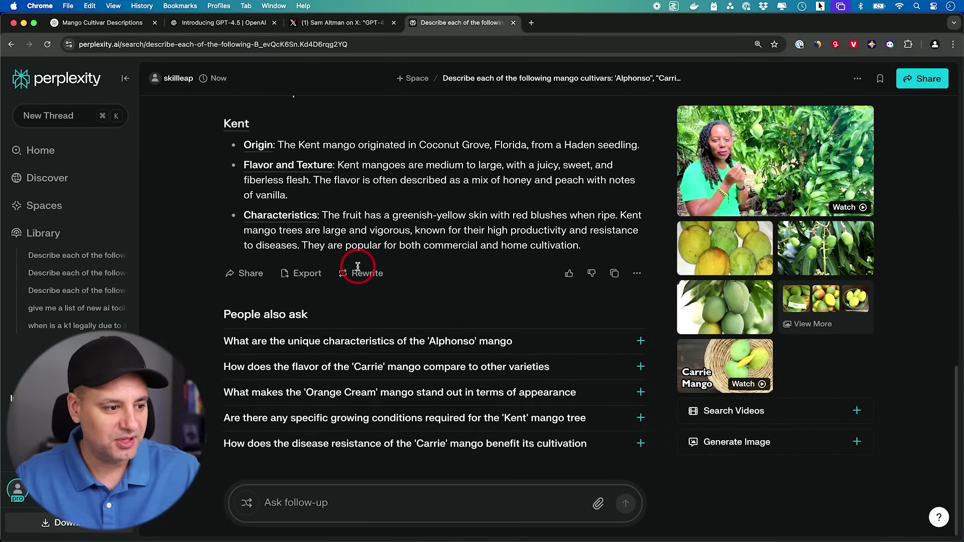
scroll(354, 269, up, 8)
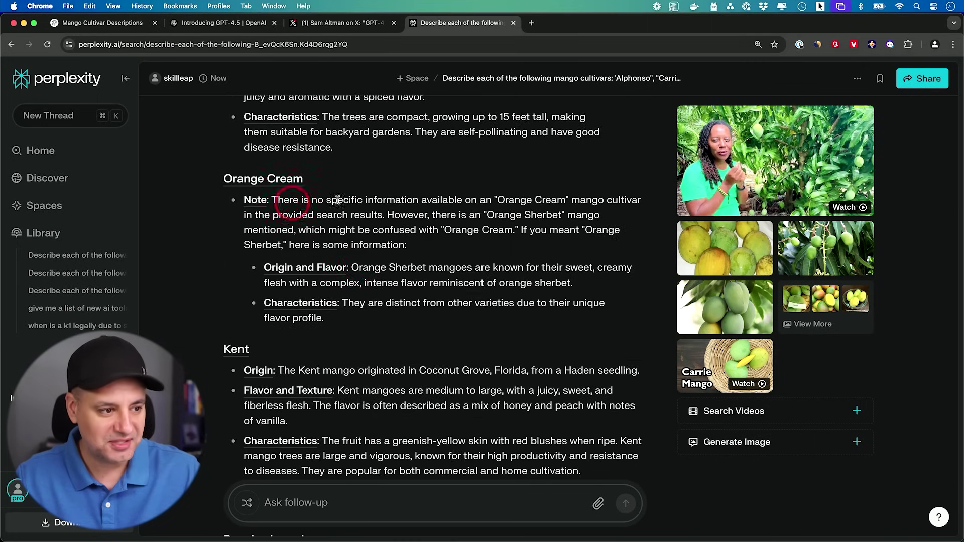
scroll(377, 226, down, 1)
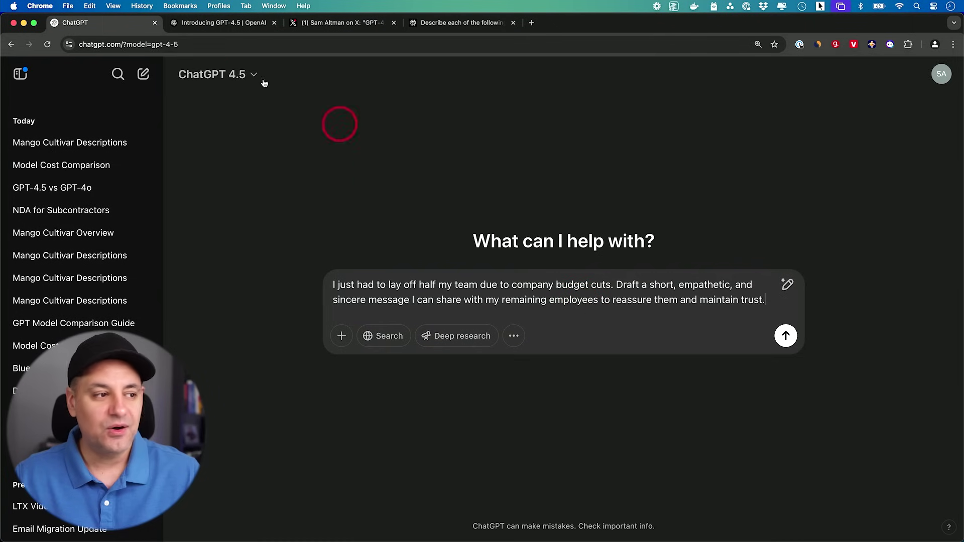
Step: Keep GPT-4.5 as the model and send the empathetic post-layoff employee message request
click(240, 74)
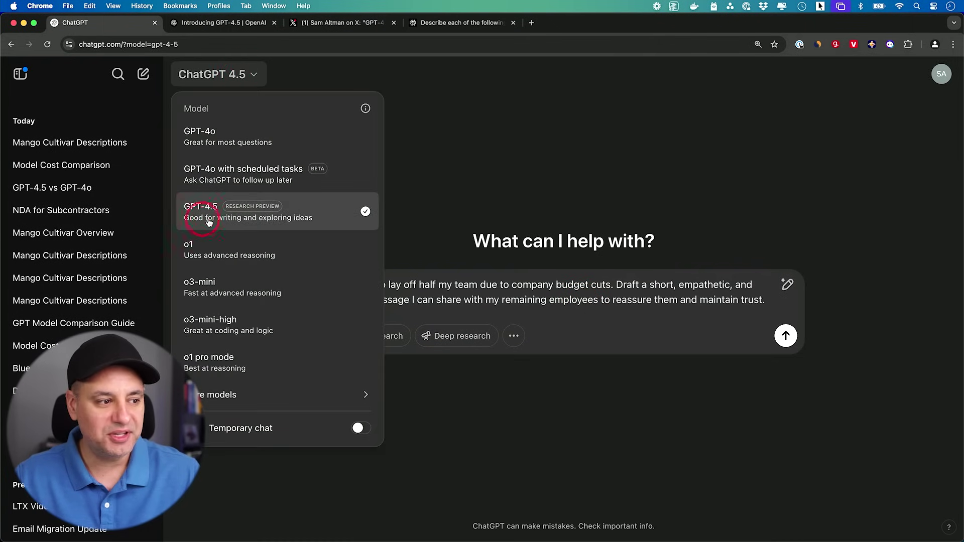
click(211, 222)
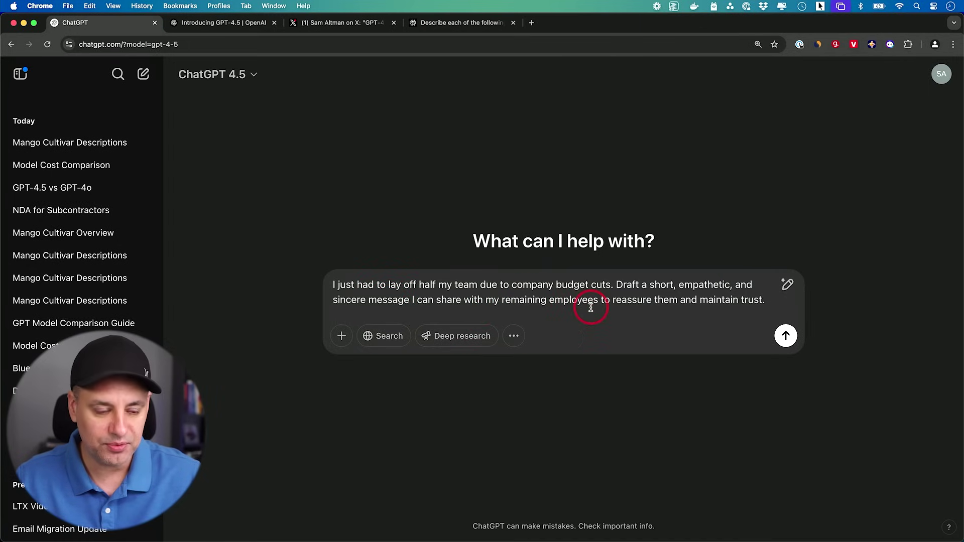
click(787, 338)
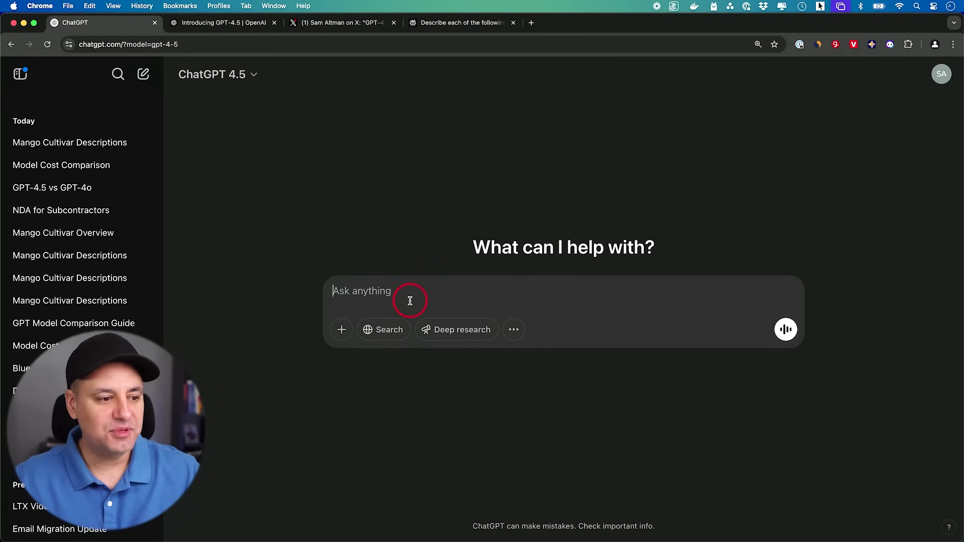
text(My laptop battery drains very fast. Can you give me specific tips to improve battery life?)
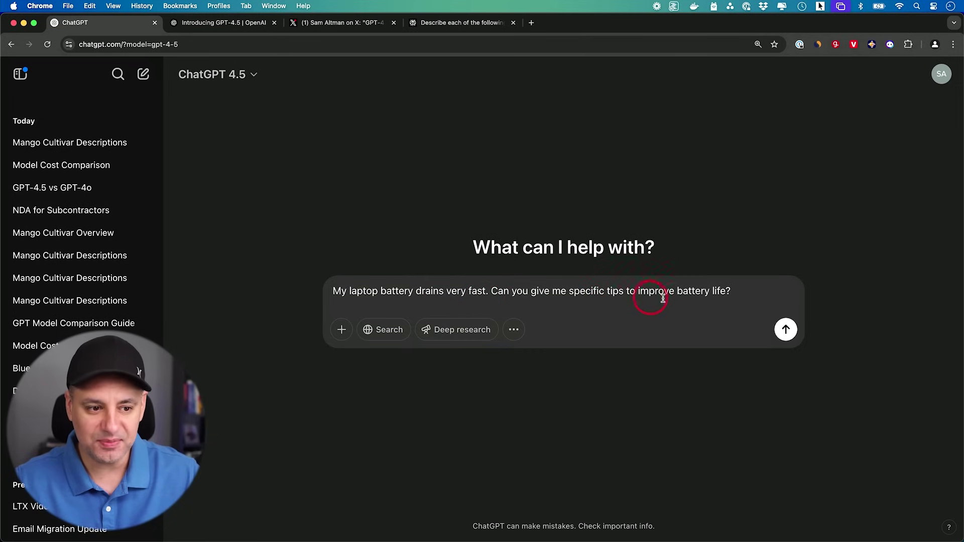
click(785, 328)
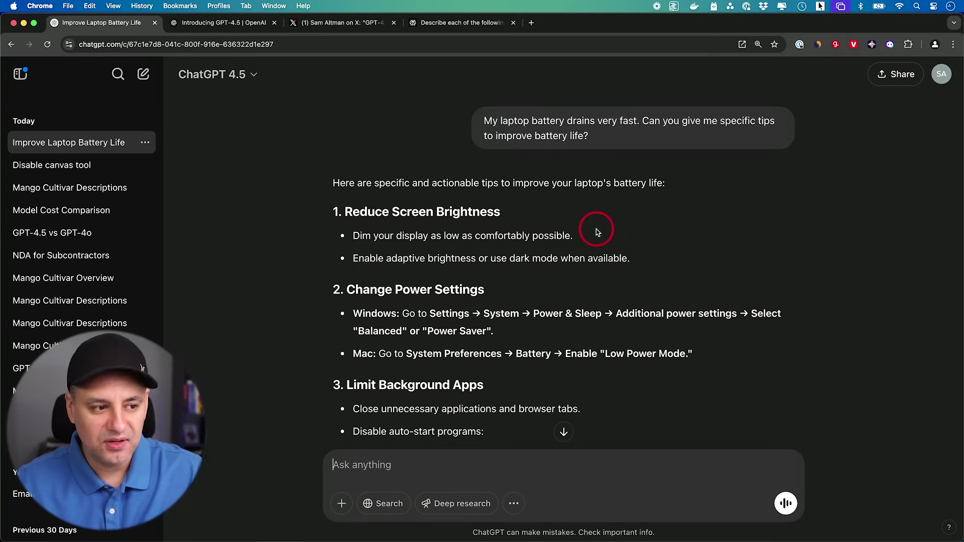
click(470, 225)
scroll(496, 222, down, 2)
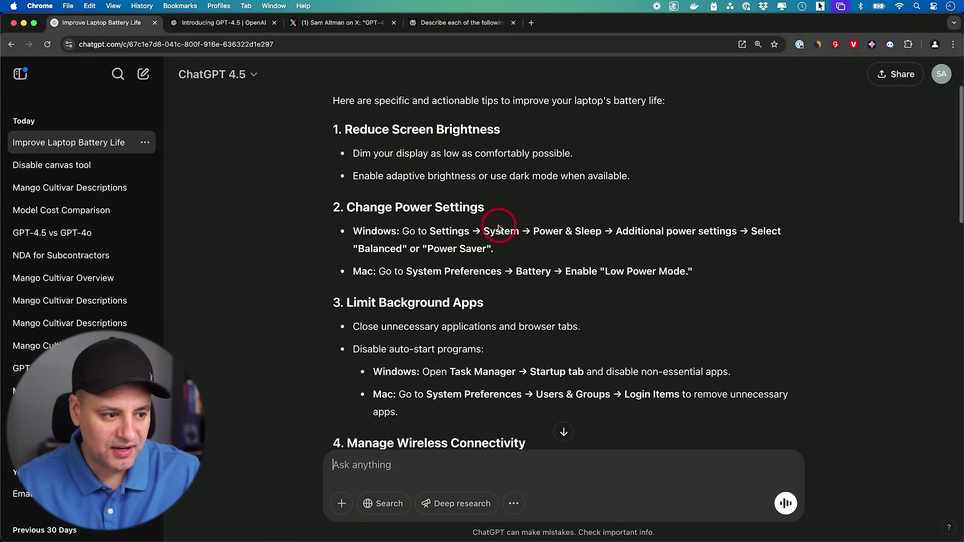
scroll(496, 225, down, 5)
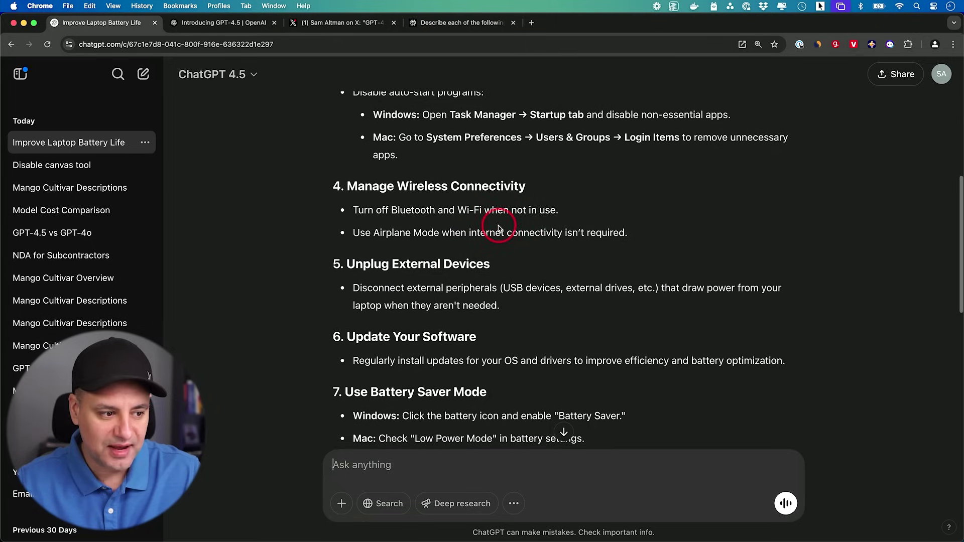
scroll(462, 250, down, 1)
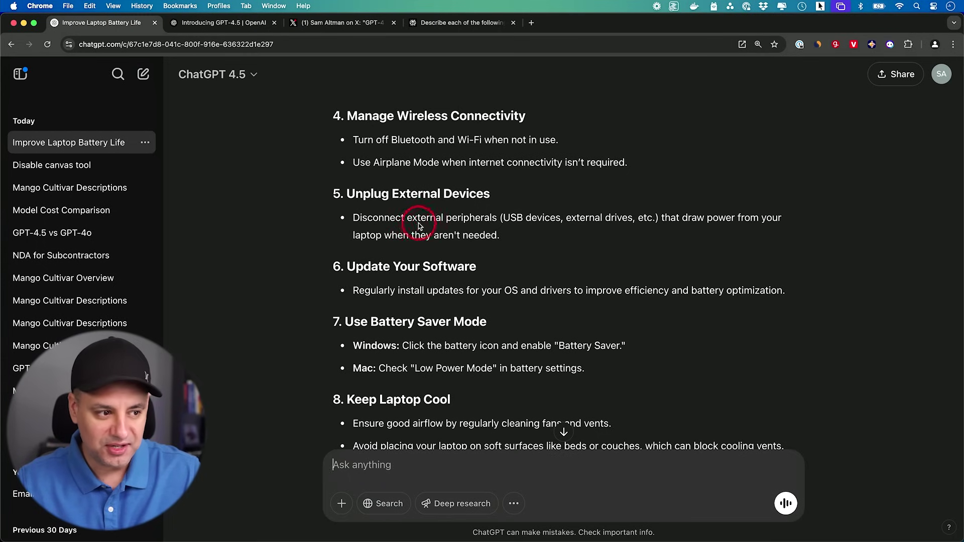
scroll(422, 220, down, 2)
scroll(420, 226, down, 3)
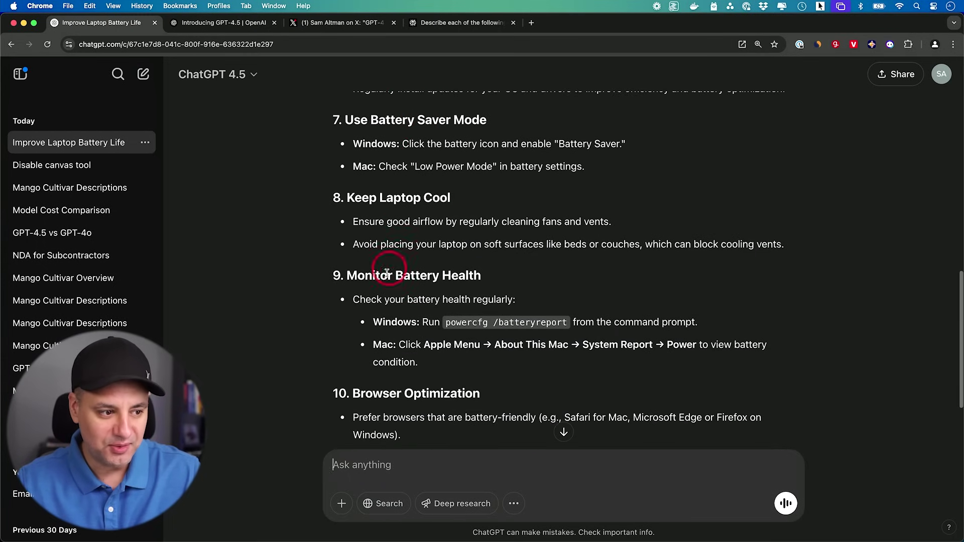
scroll(390, 270, down, 2)
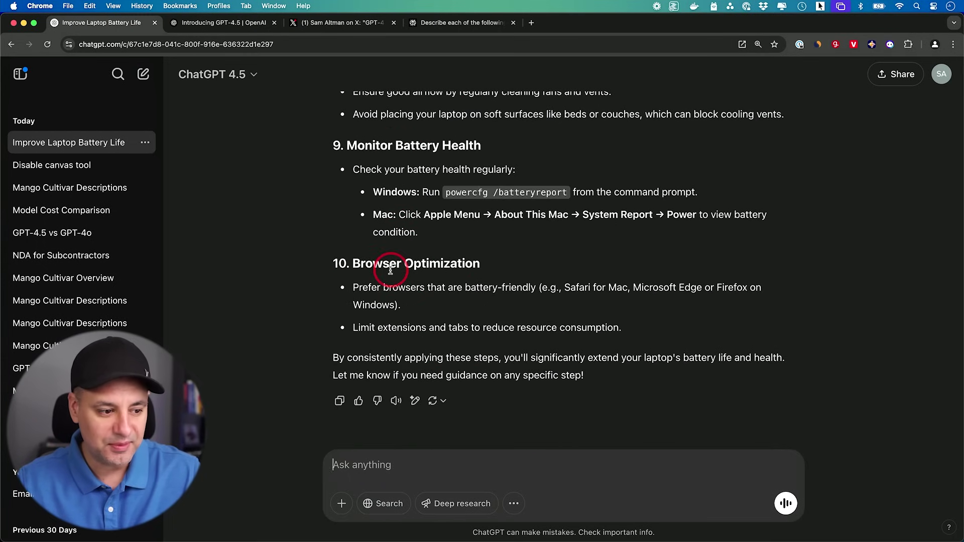
scroll(390, 270, up, 15)
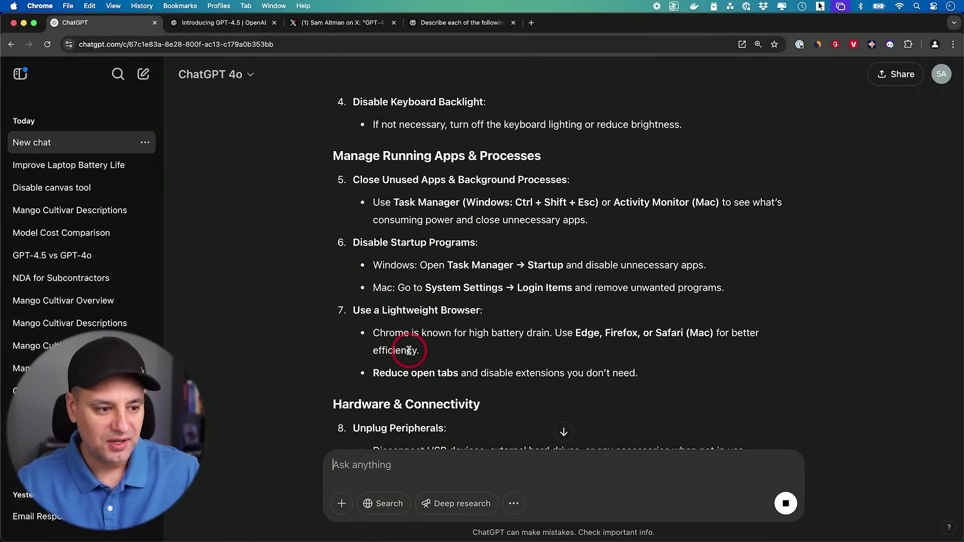
Step: Read through GPT-4o's laptop battery tips, highlighting the System Maintenance heading along the way
drag(331, 365, 487, 383)
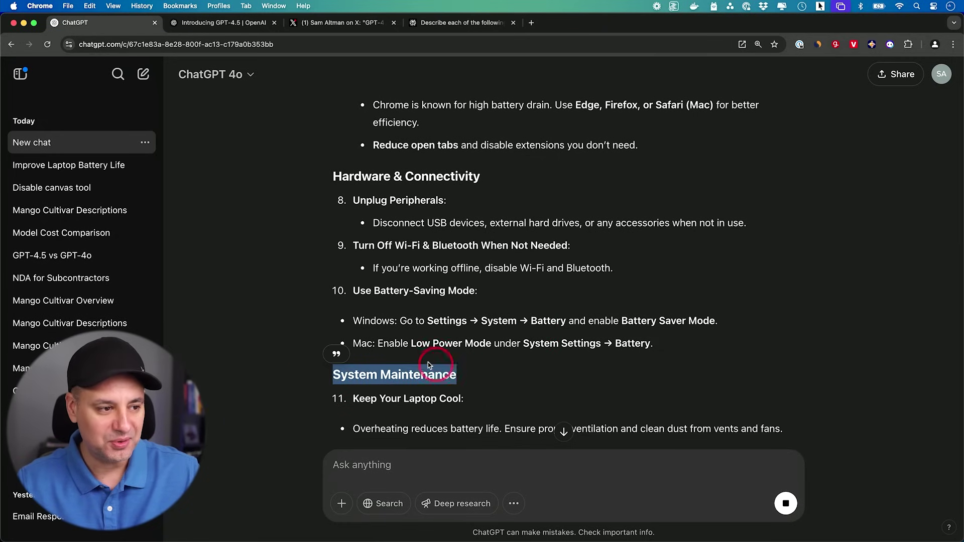
scroll(404, 248, up, 1)
scroll(404, 249, up, 10)
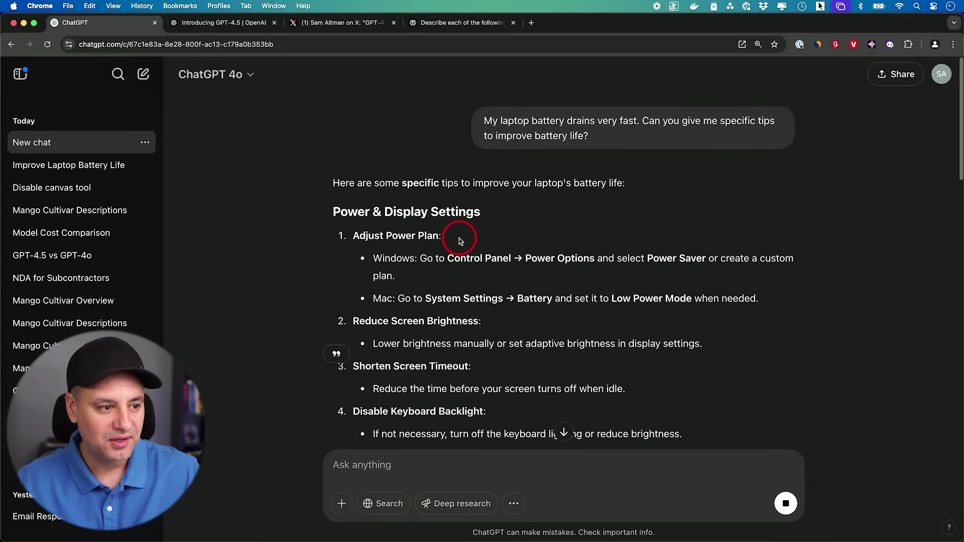
scroll(391, 330, down, 3)
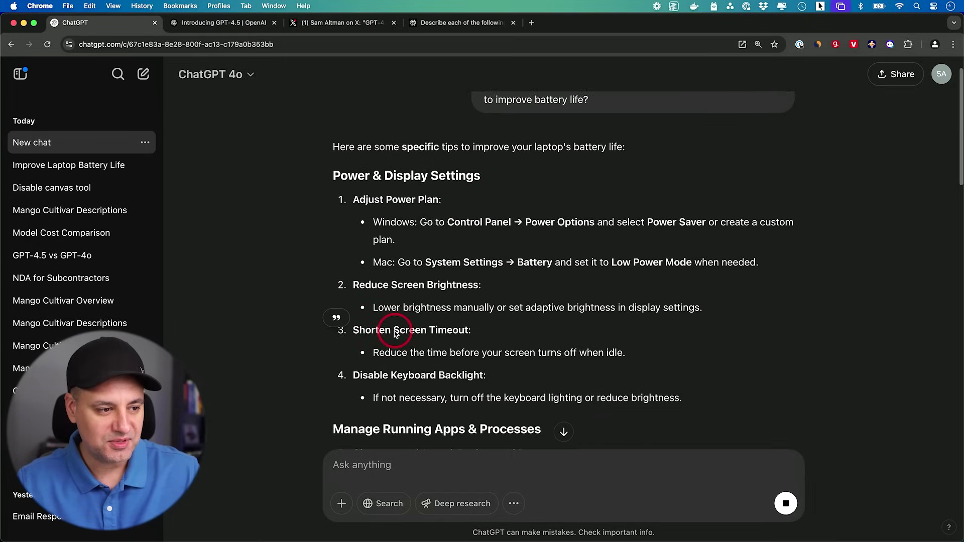
scroll(394, 330, down, 12)
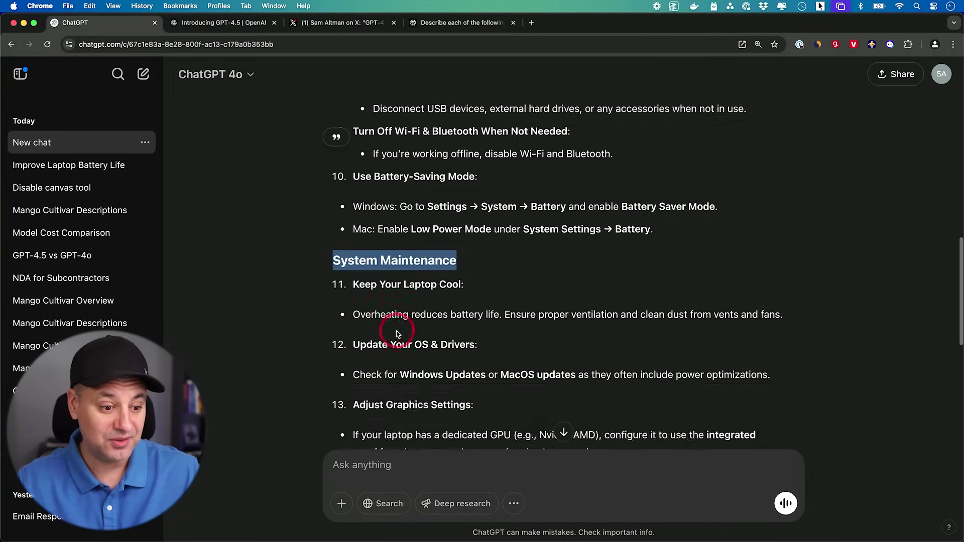
scroll(511, 301, down, 10)
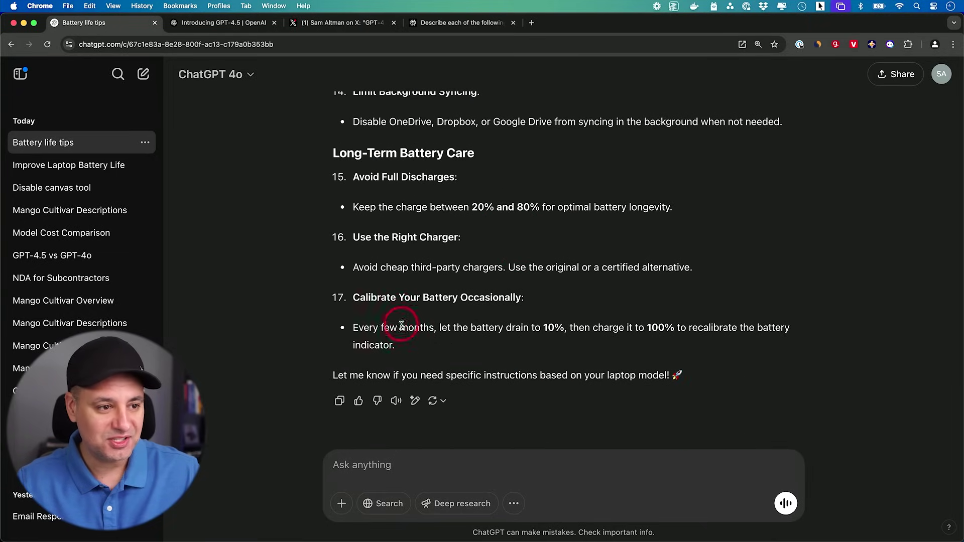
scroll(402, 326, up, 20)
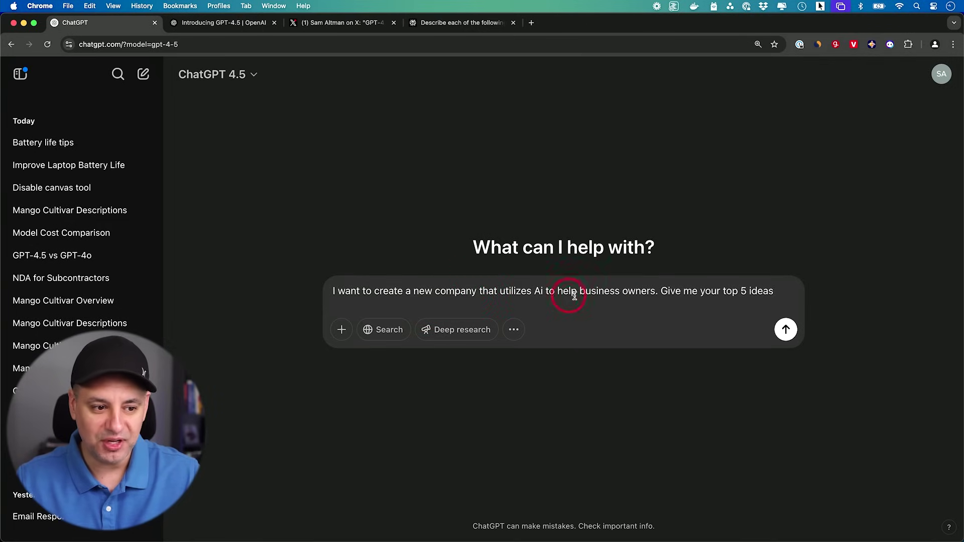
Step: Send the AI-company prompt to GPT-4.5 and read its five business ideas with key features
click(786, 329)
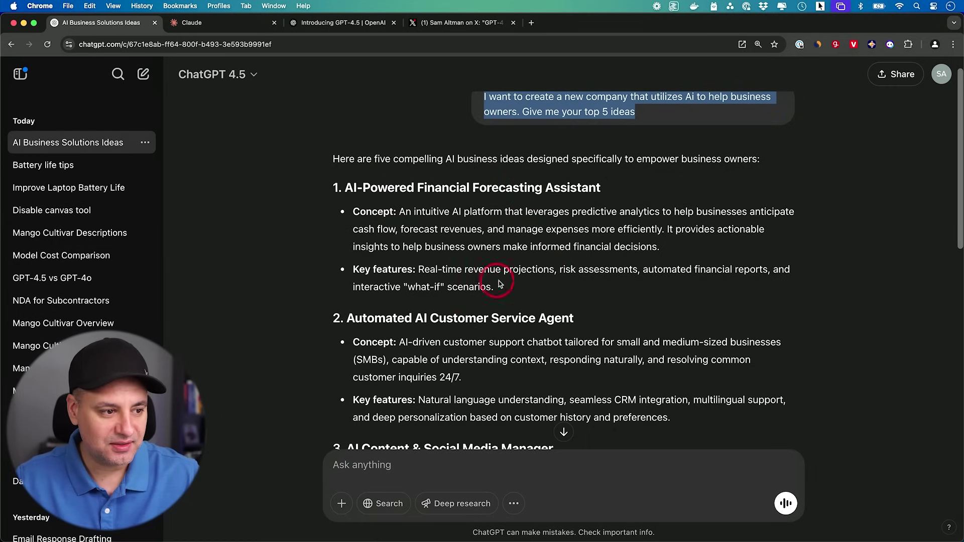
scroll(499, 281, down, 3)
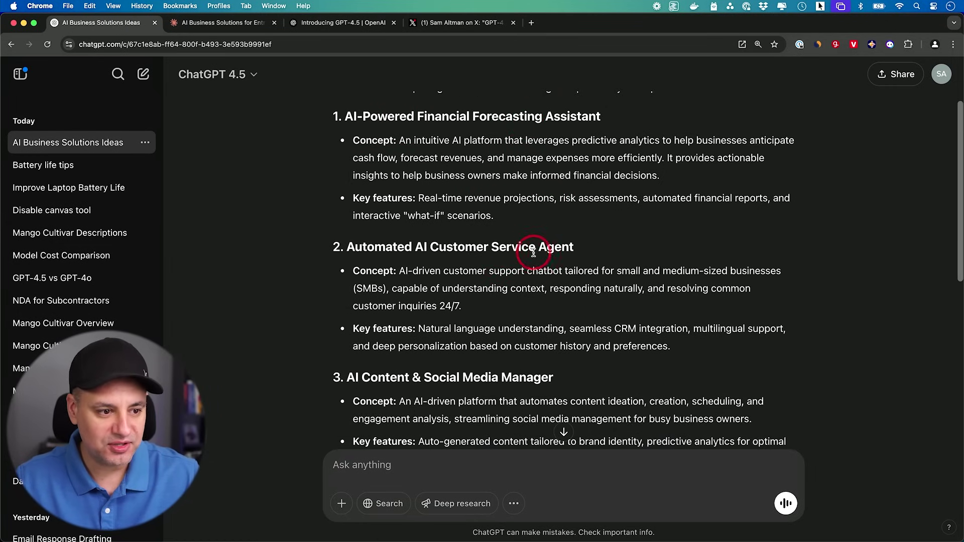
scroll(559, 252, down, 2)
scroll(559, 251, down, 3)
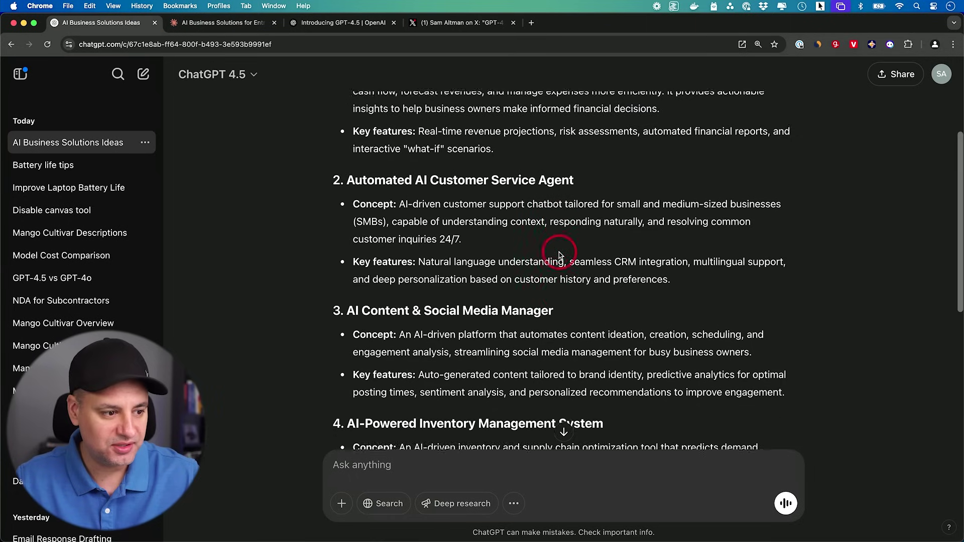
scroll(536, 245, down, 4)
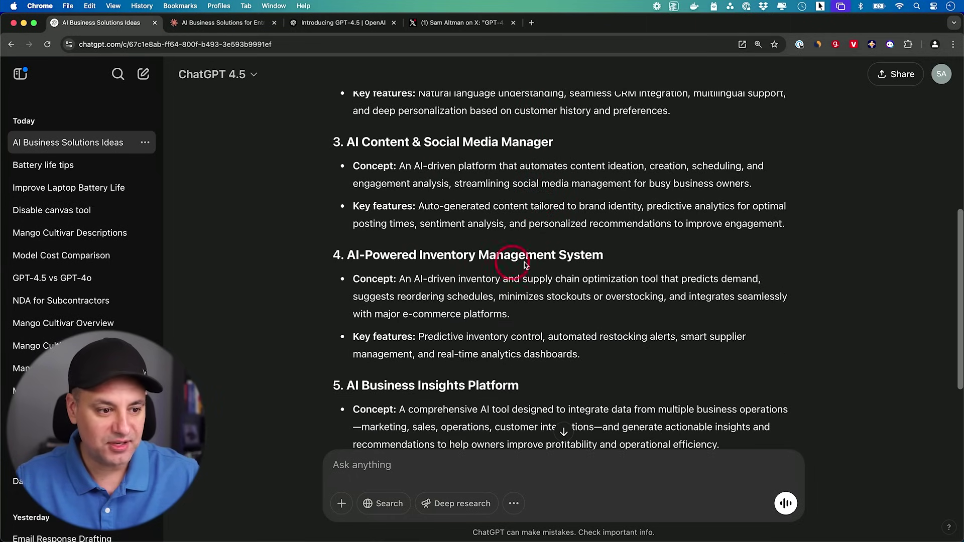
scroll(570, 256, down, 4)
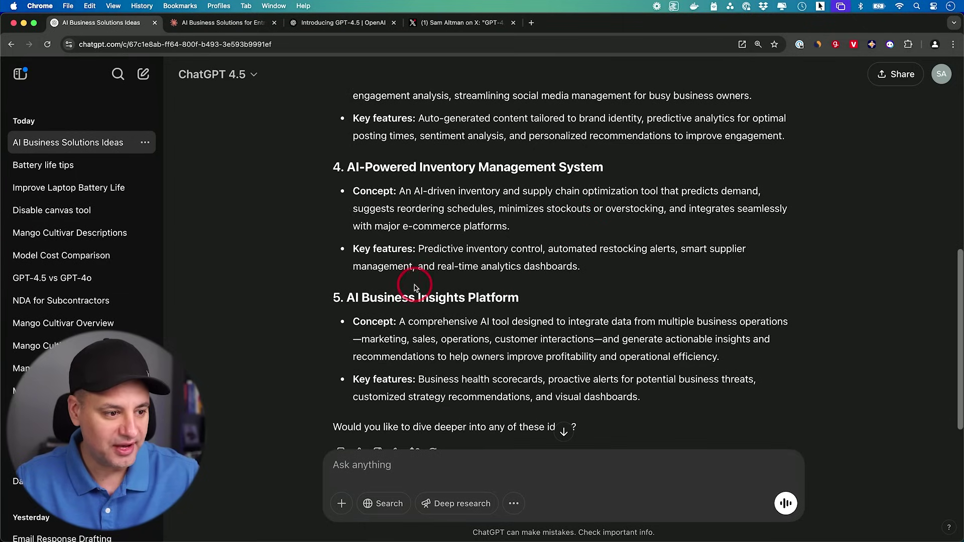
scroll(524, 287, down, 2)
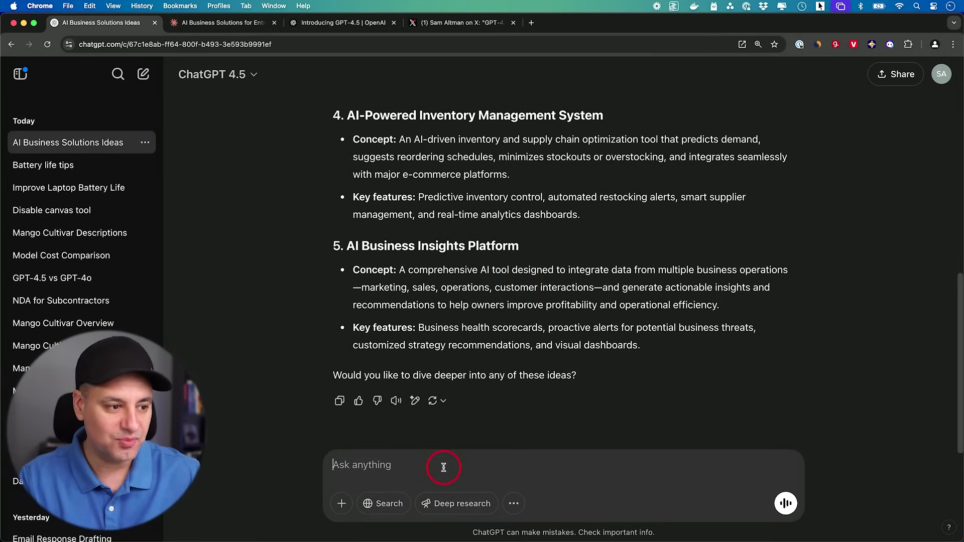
Step: Ask GPT-4.5 'break down number 5 for me' and read the AI Business Insights Platform breakdown
text(break down number 5 for me)
key(Return)
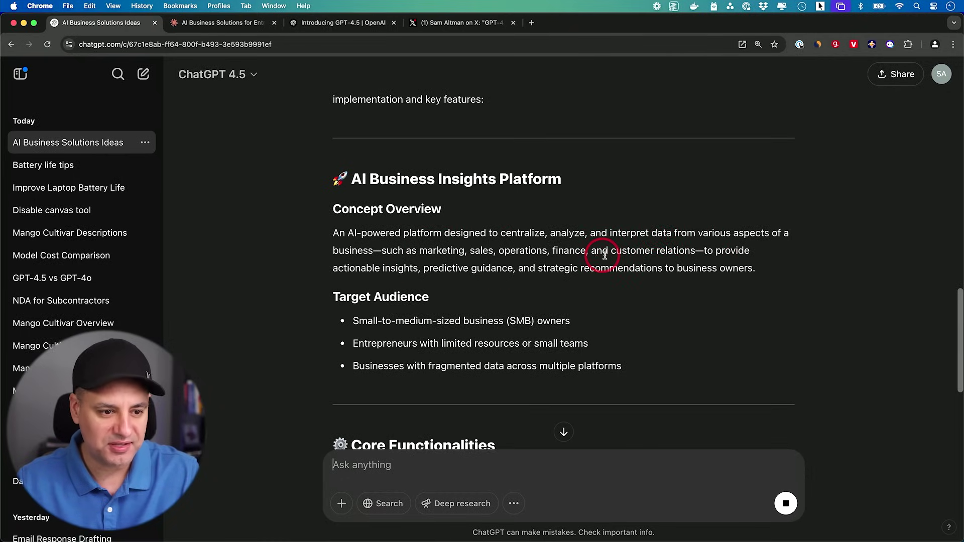
scroll(581, 248, down, 1)
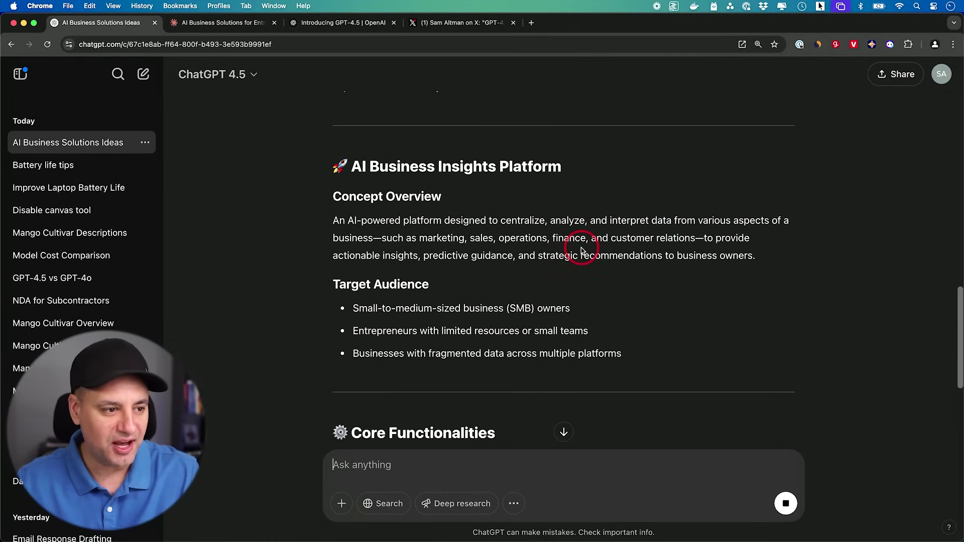
scroll(581, 248, down, 2)
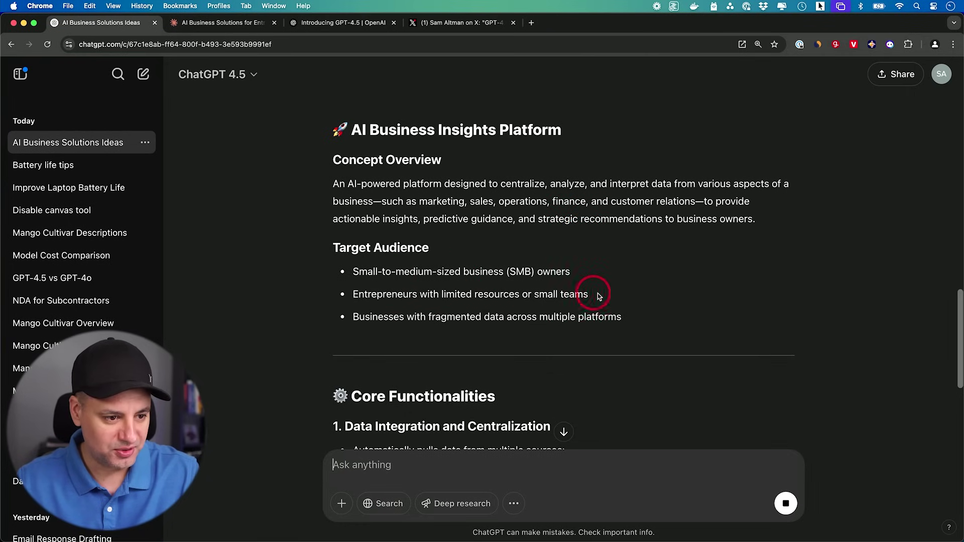
scroll(617, 293, down, 8)
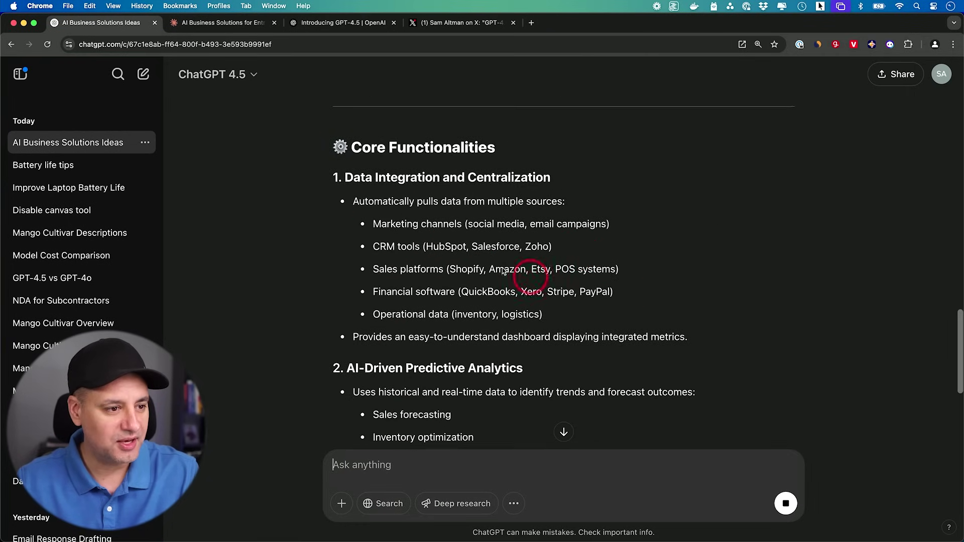
scroll(435, 176, down, 5)
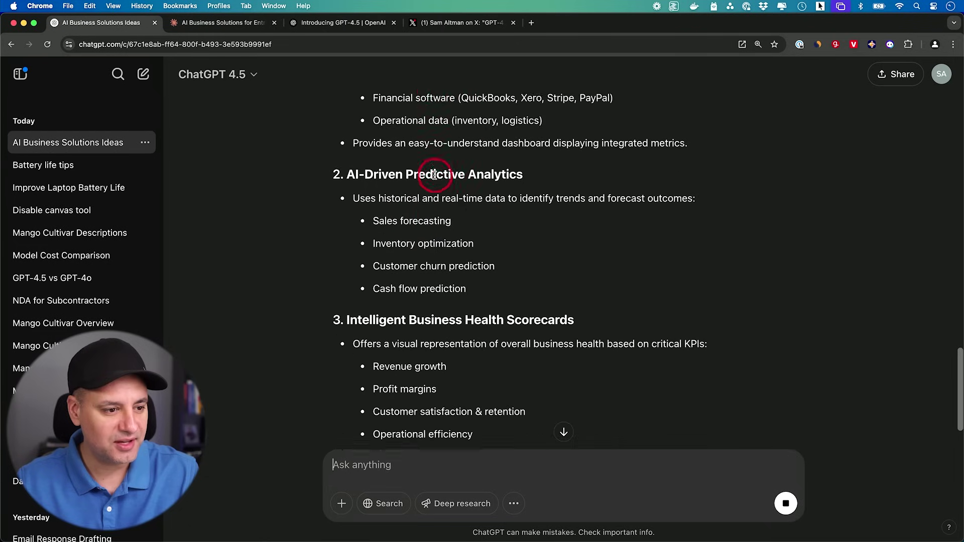
scroll(435, 176, up, 15)
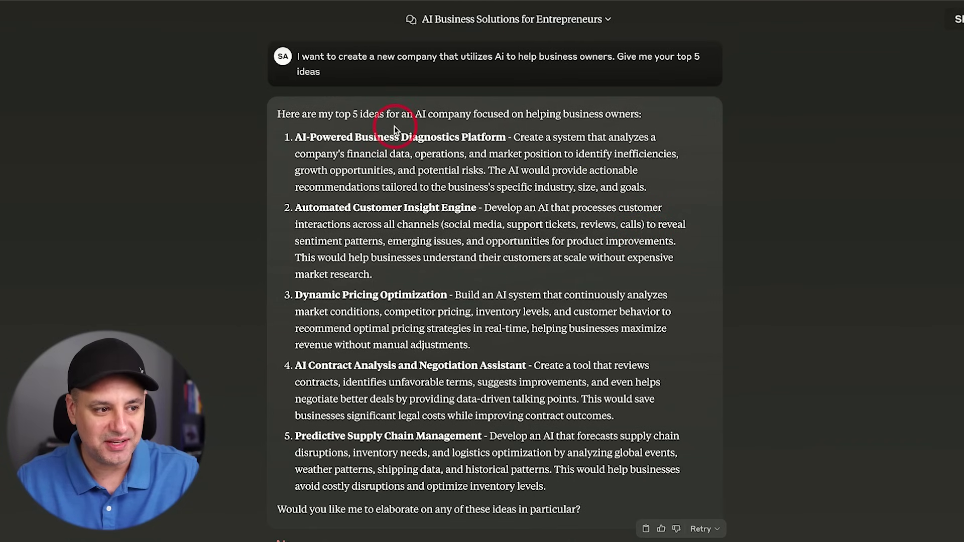
Step: Scroll through Claude's five ideas and its expanded contract analysis and negotiation assistant answer
scroll(394, 125, down, 1)
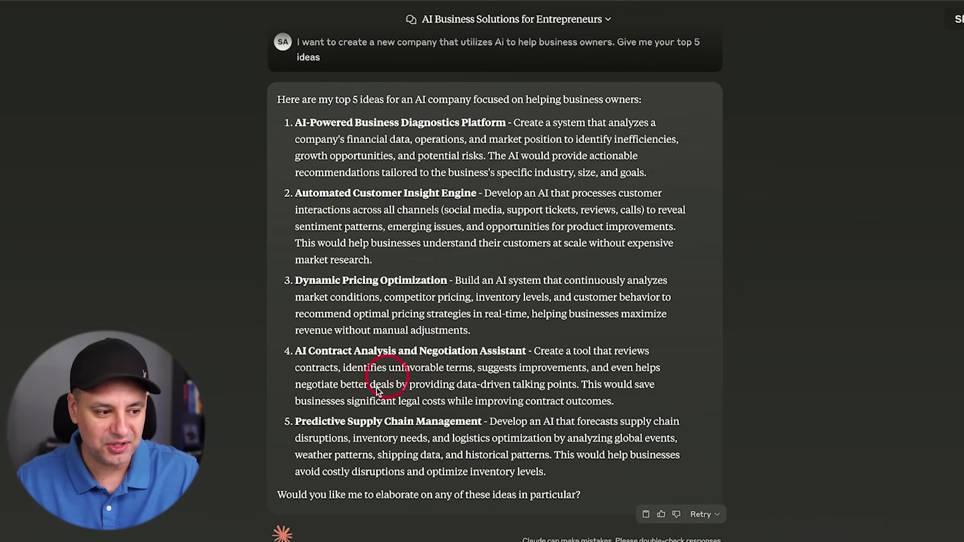
scroll(419, 427, down, 1)
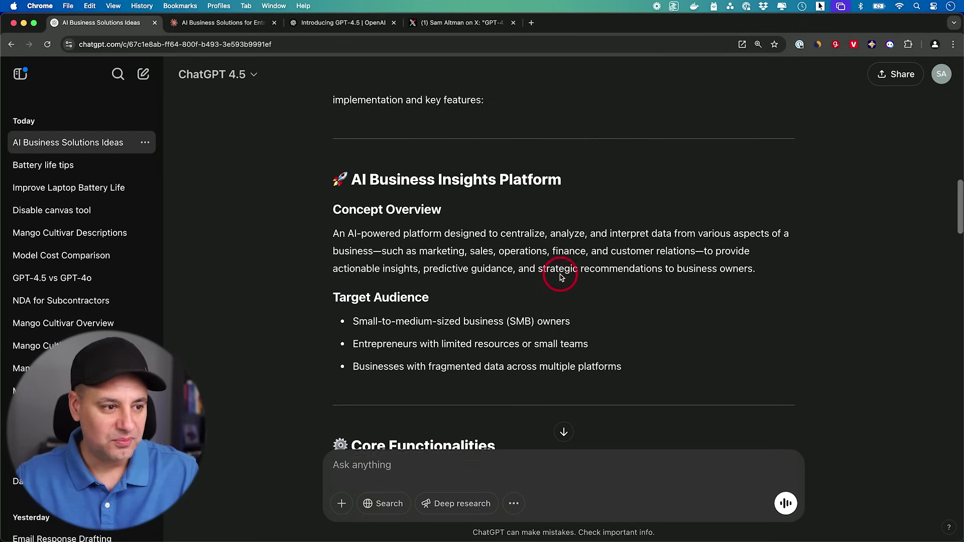
Step: Scroll up and down through the AI Business Solutions reply to read the whole business plan
scroll(560, 274, down, 3)
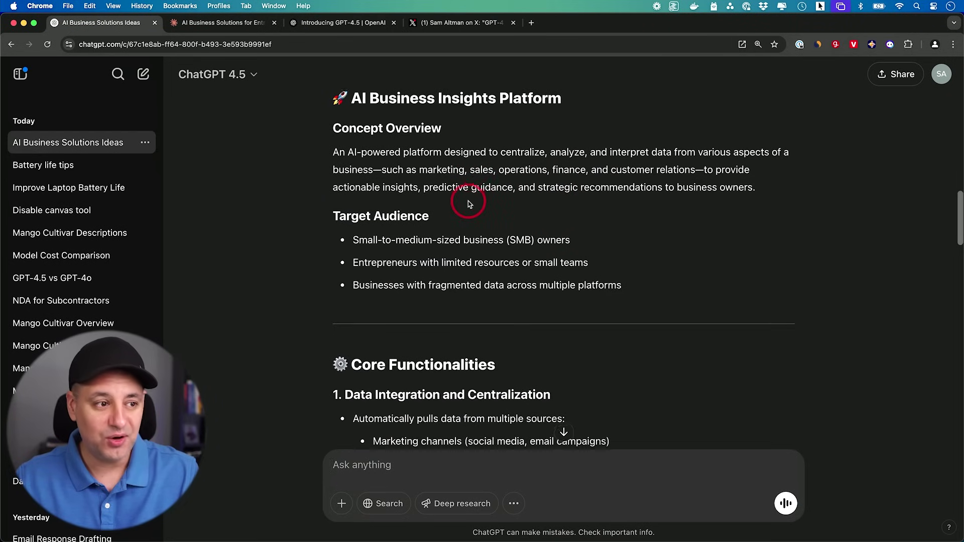
scroll(468, 201, up, 1)
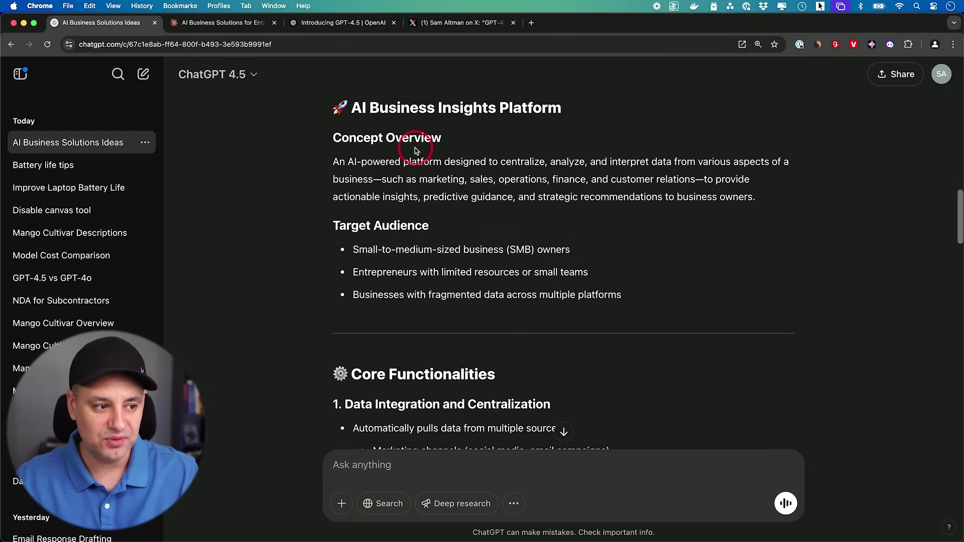
scroll(415, 147, down, 10)
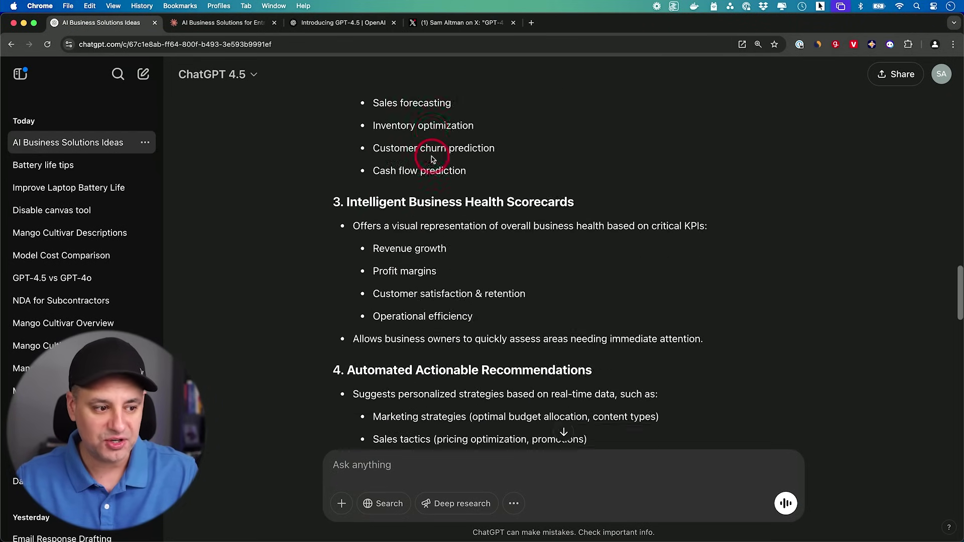
scroll(432, 160, down, 10)
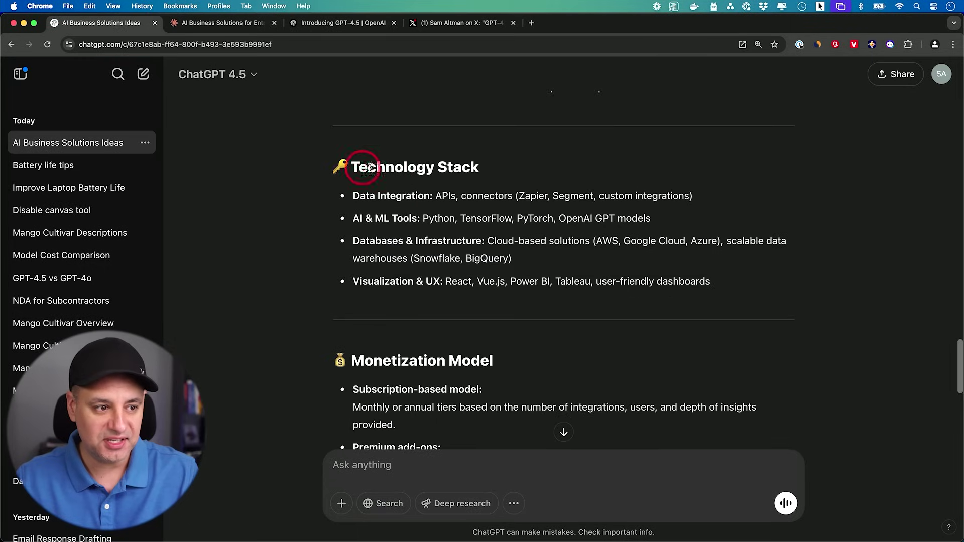
scroll(510, 167, down, 3)
scroll(502, 195, down, 3)
scroll(503, 195, down, 2)
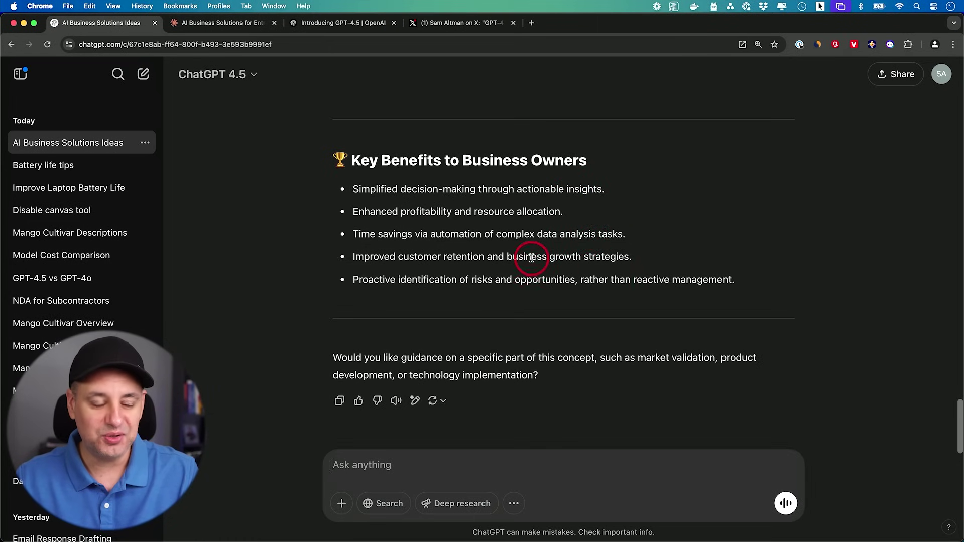
scroll(531, 258, up, 6)
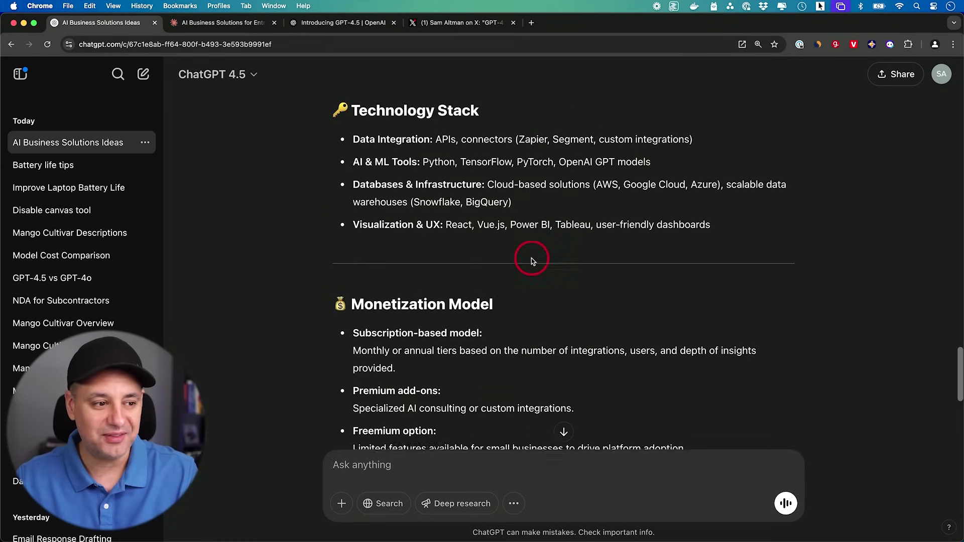
scroll(531, 258, down, 6)
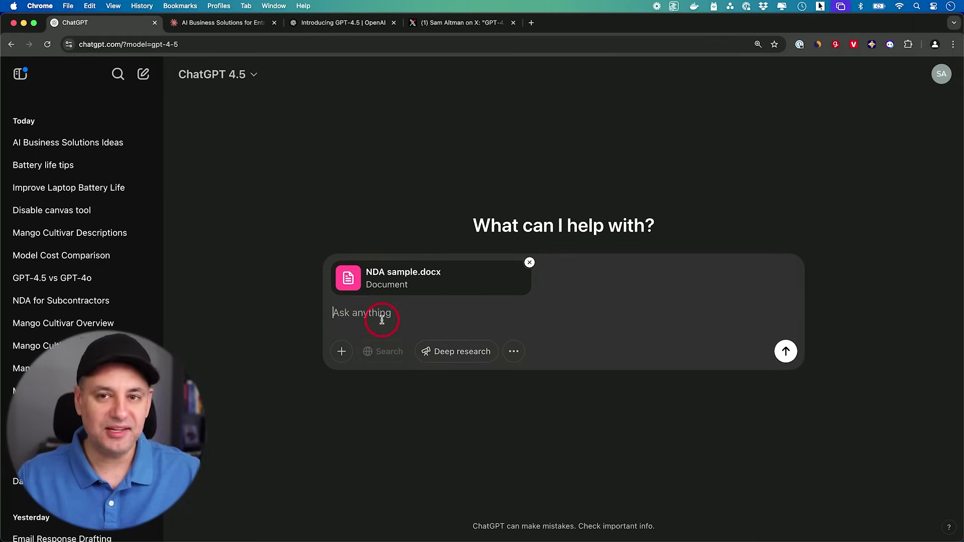
Step: Ask GPT-4.5 'any red flags?' about the attached NDA sample.docx
click(407, 318)
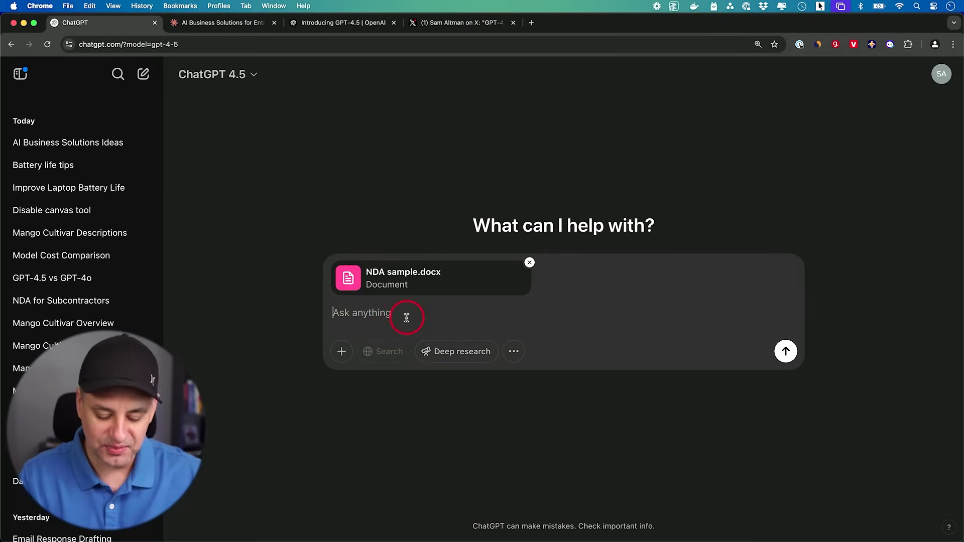
text(any red fl)
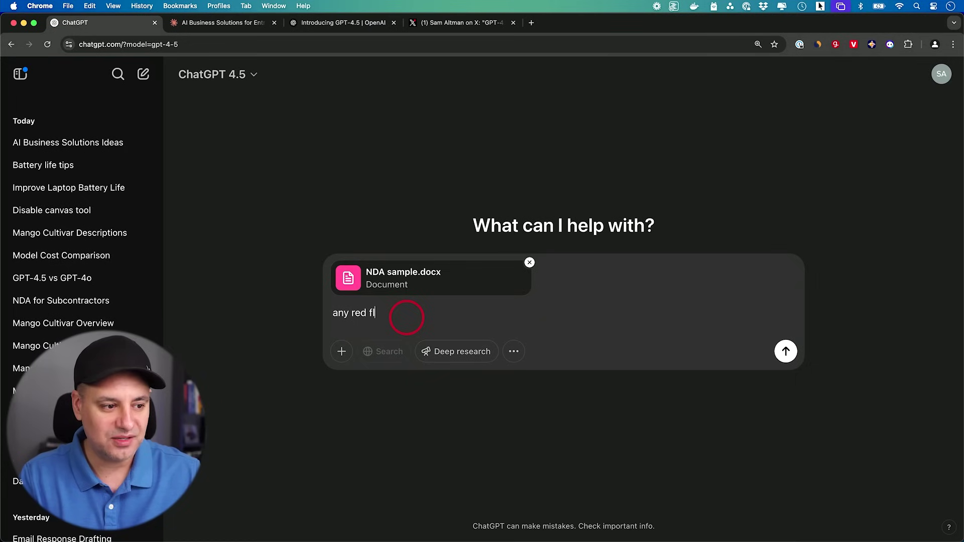
text(ags?)
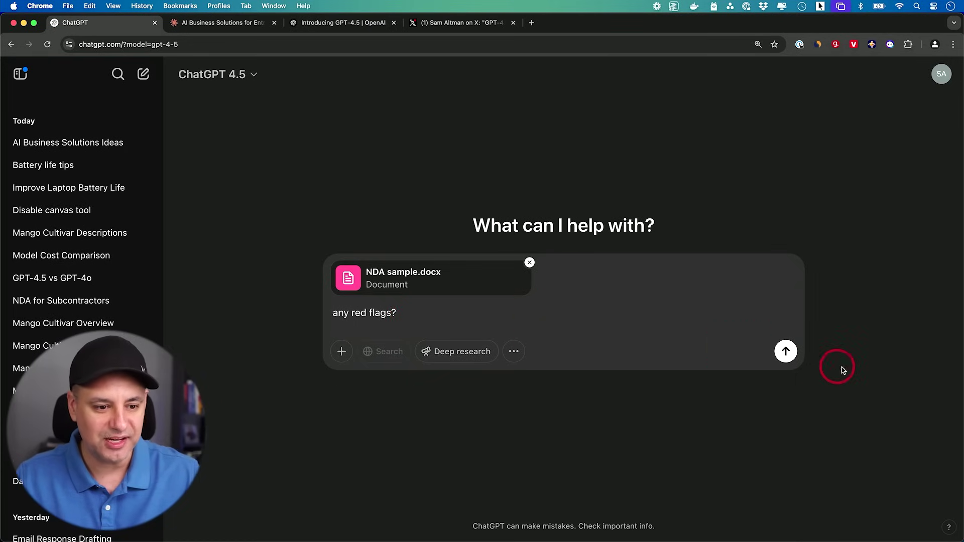
click(786, 349)
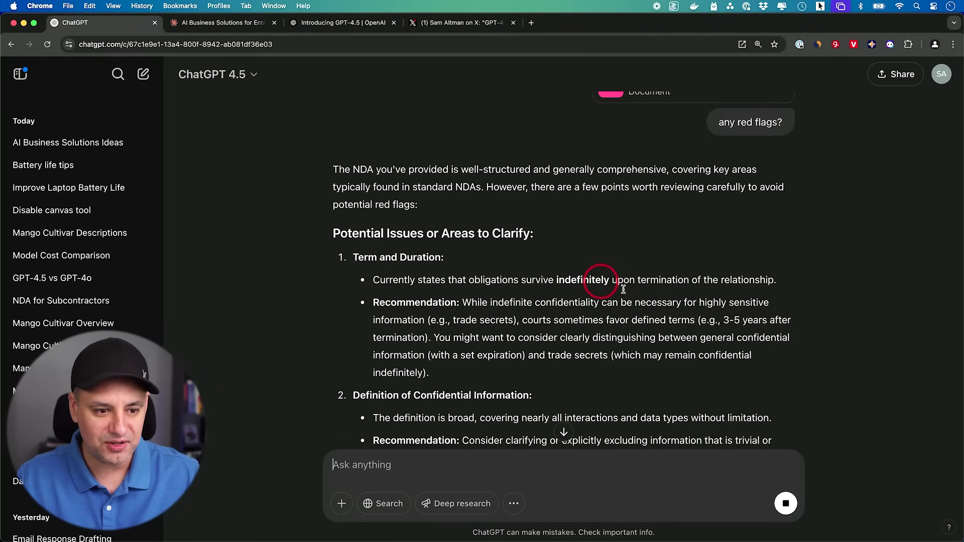
Step: Read through the six potential NDA issues and recommendations in GPT-4.5's reply
scroll(742, 324, down, 5)
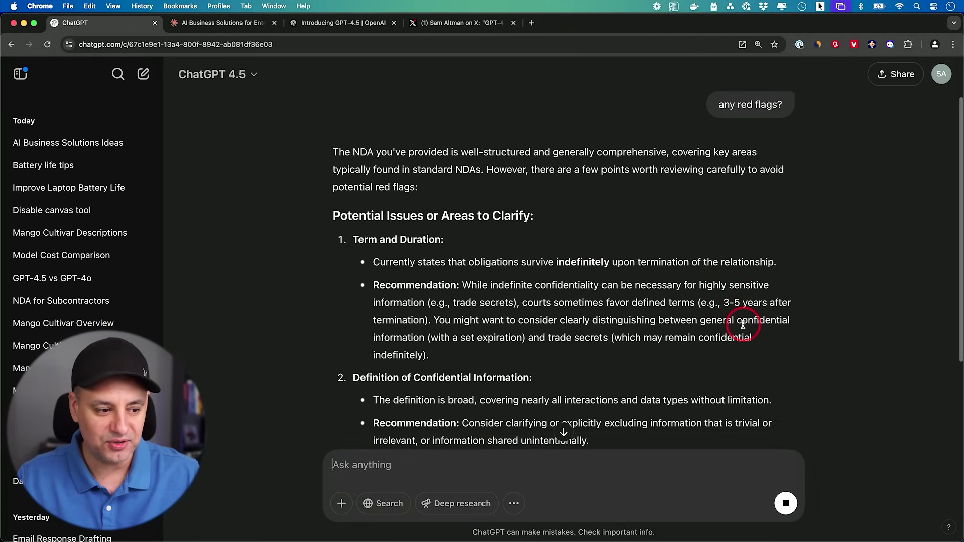
scroll(743, 324, down, 5)
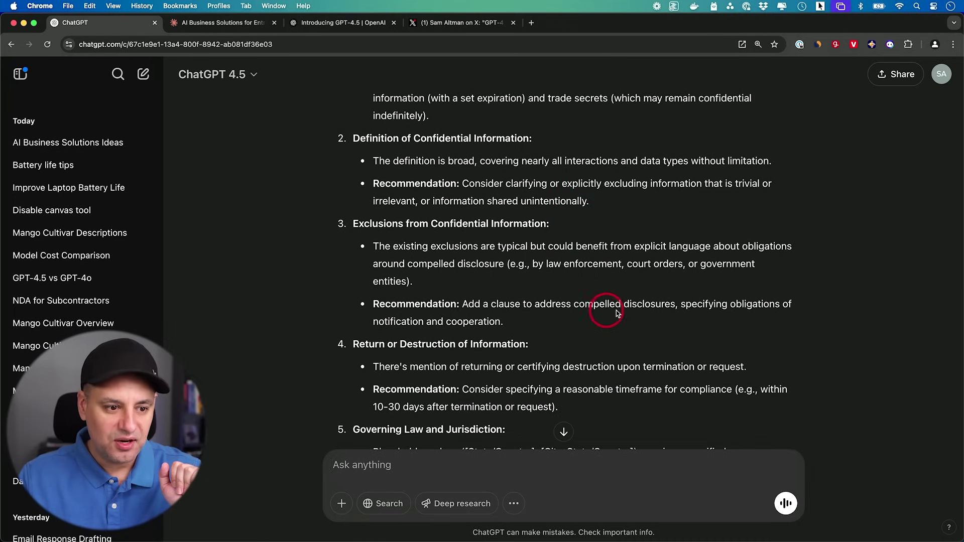
scroll(658, 314, down, 5)
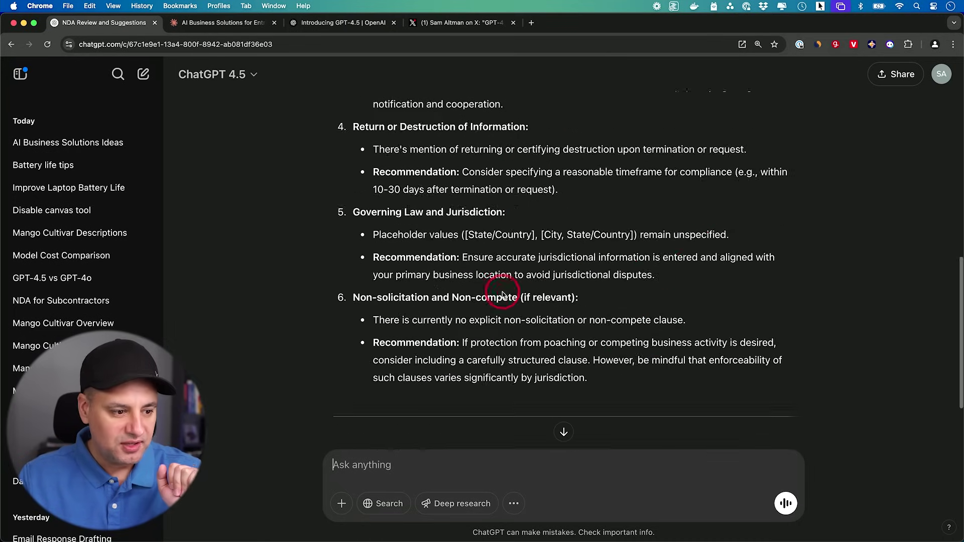
scroll(502, 294, down, 1)
scroll(502, 294, down, 2)
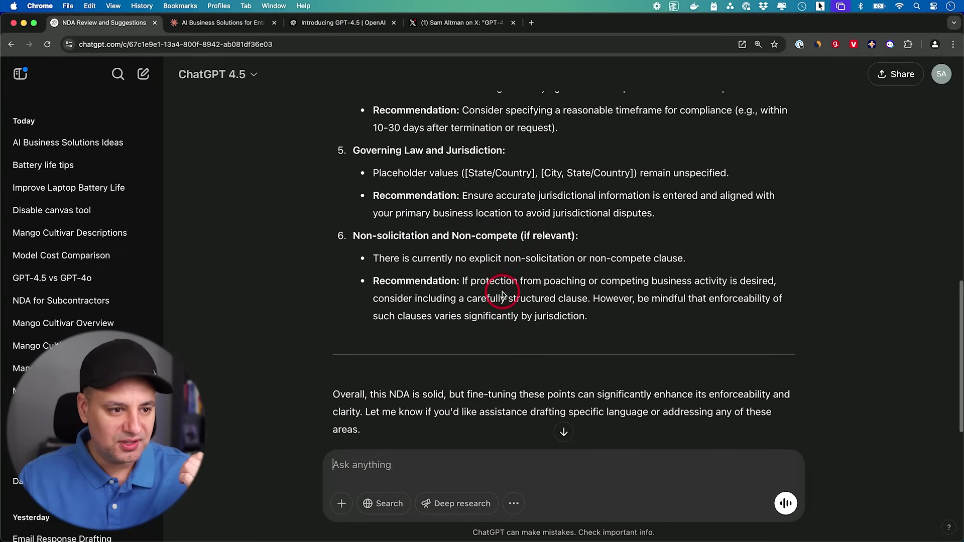
scroll(502, 294, down, 2)
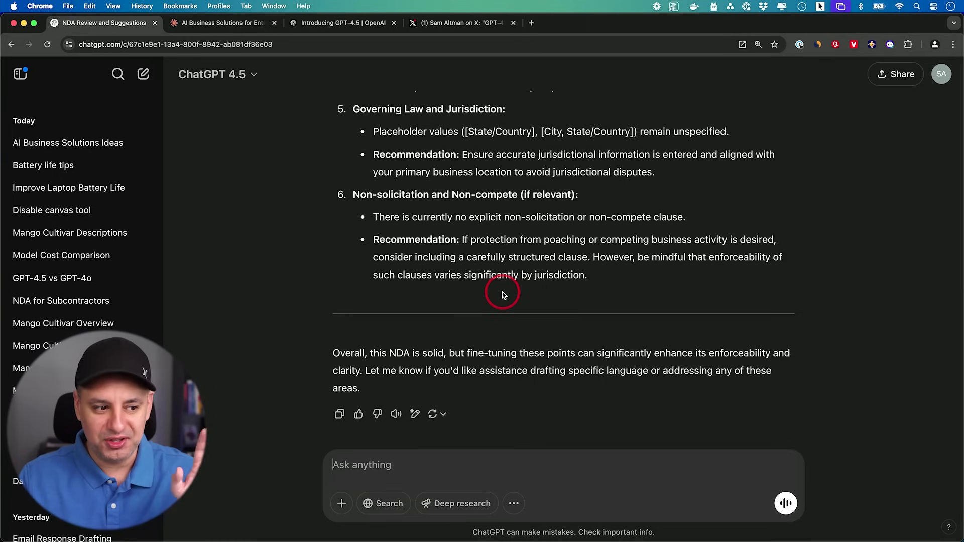
scroll(528, 289, down, 1)
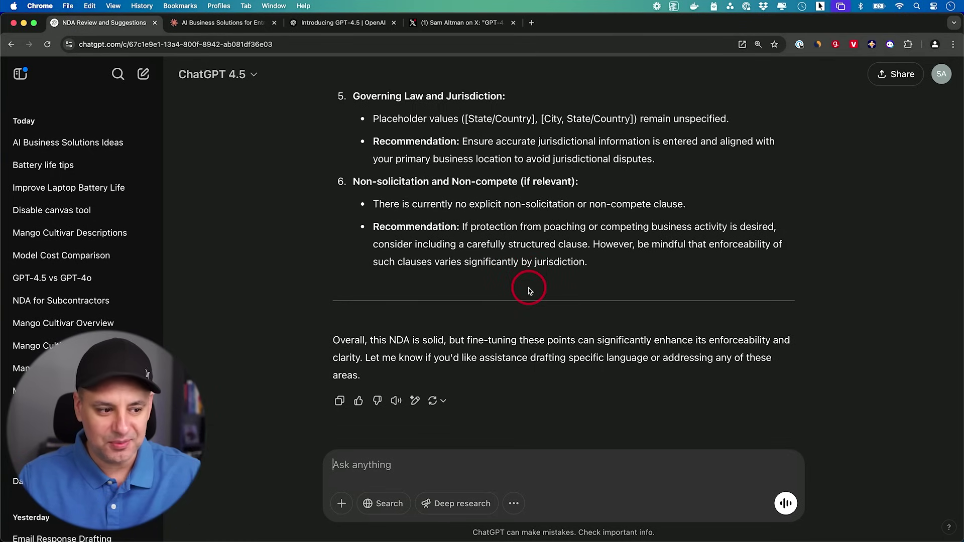
scroll(528, 287, up, 2)
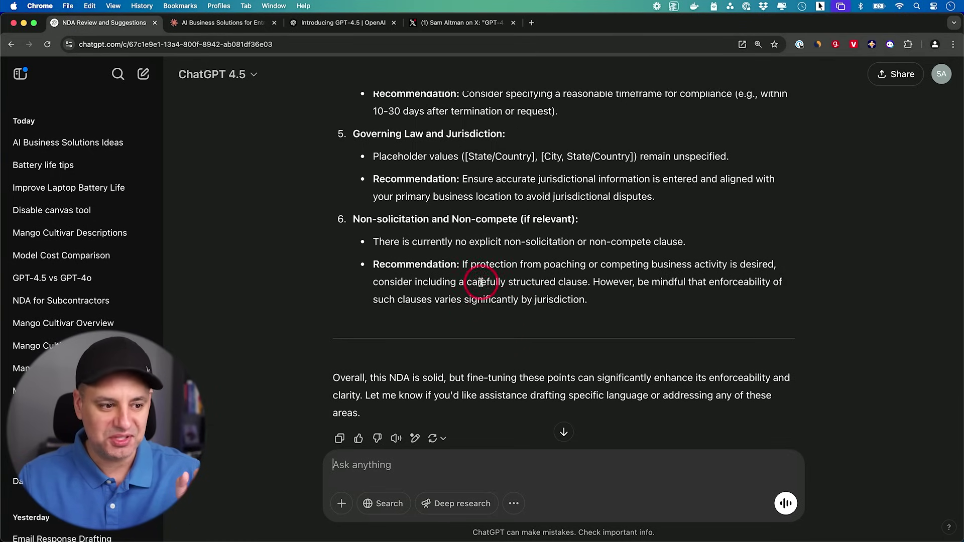
scroll(682, 299, up, 10)
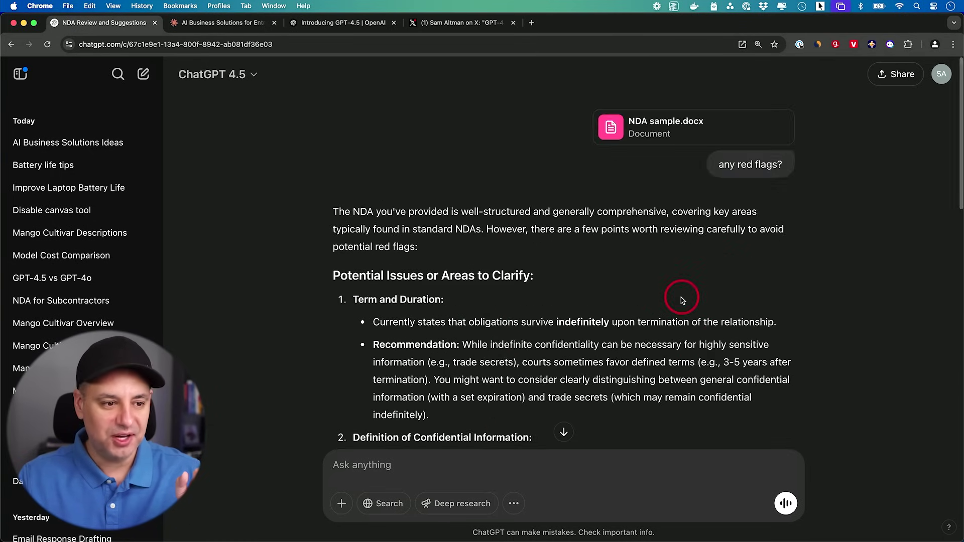
scroll(682, 300, down, 8)
scroll(682, 300, down, 5)
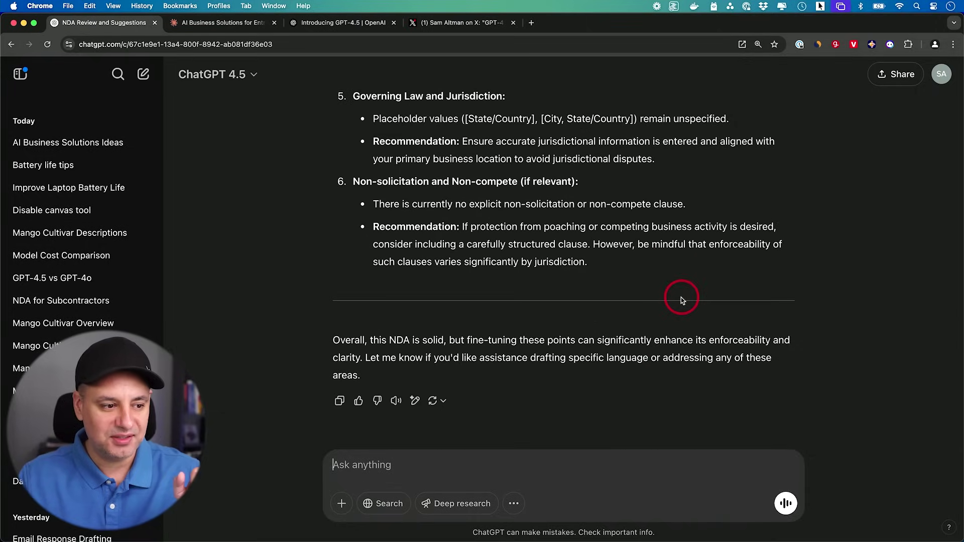
Step: Regenerate the NDA red-flag review with GPT-4o and read its new answer
click(445, 401)
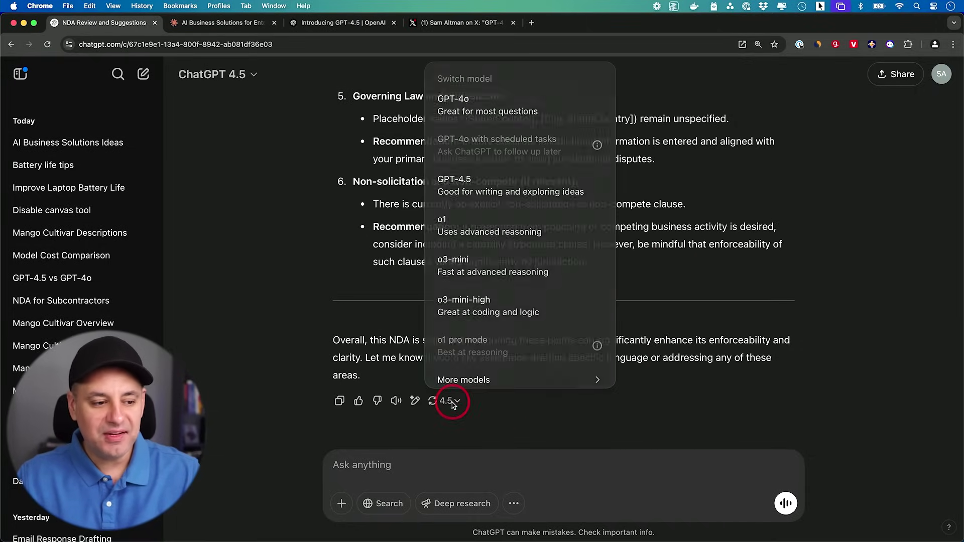
click(471, 116)
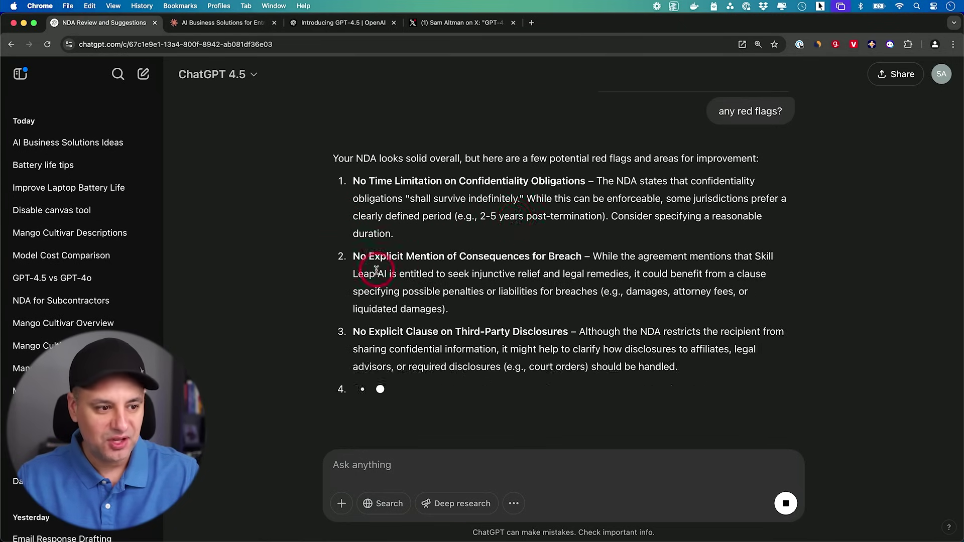
scroll(458, 251, down, 1)
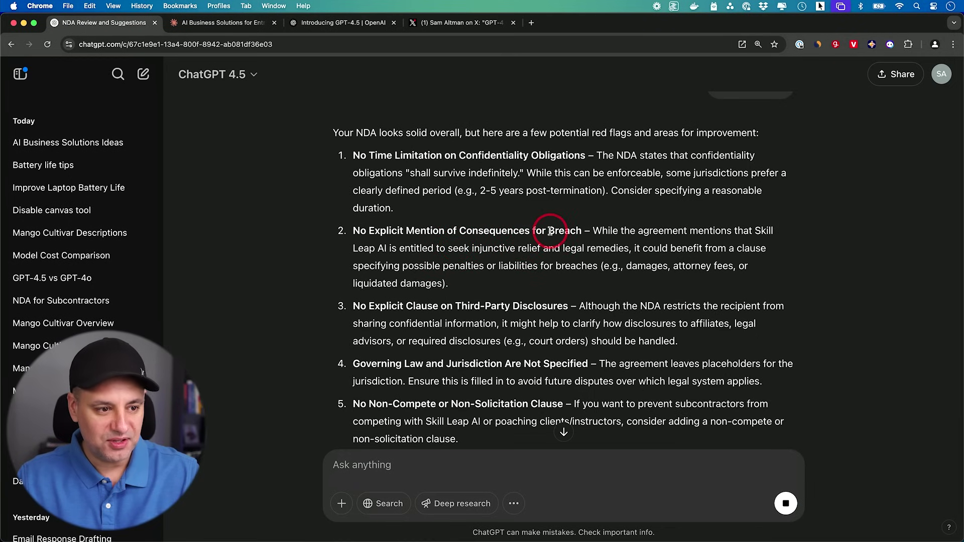
scroll(572, 245, down, 2)
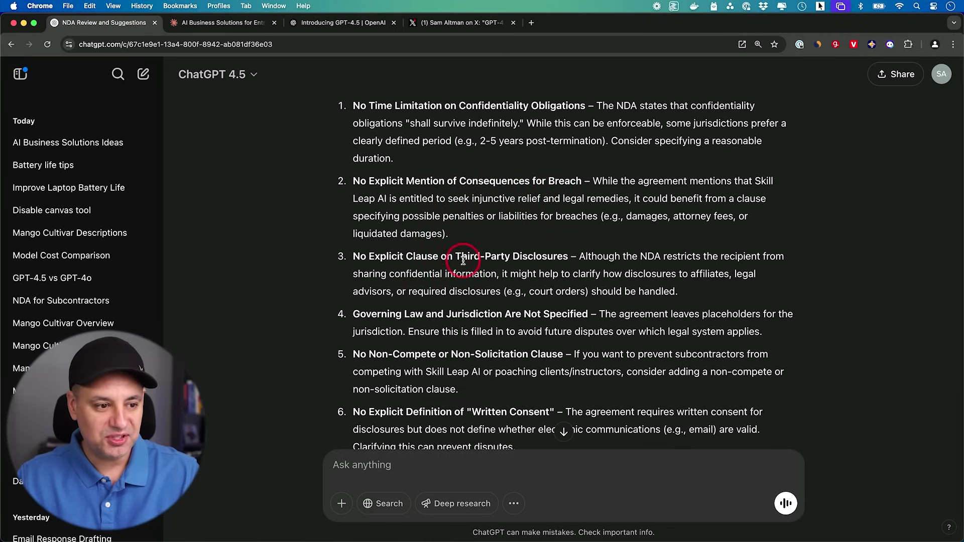
scroll(529, 262, down, 4)
scroll(531, 264, up, 1)
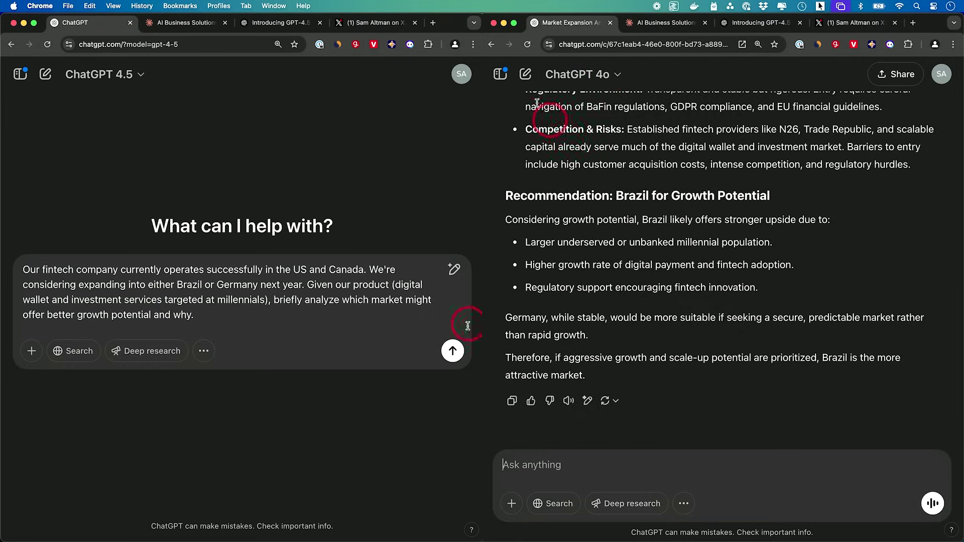
Step: Paste the fintech Brazil-or-Germany prompt into a fresh GPT-4o chat, then send it to both GPT-4o and GPT-4.5
click(526, 74)
text(Our fintech company currently operates successfully in the US and Canada. We're considering expanding into either Brazil or Germany next year. Given our product (digital wallet and investment services targeted at millennials), briefly analyze which market might offer better growth potential and why.)
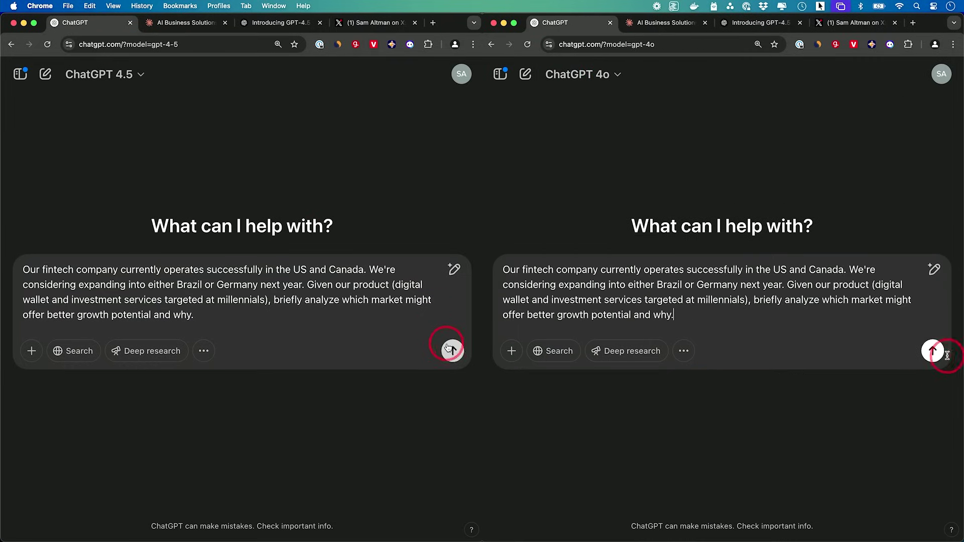
click(938, 350)
click(451, 350)
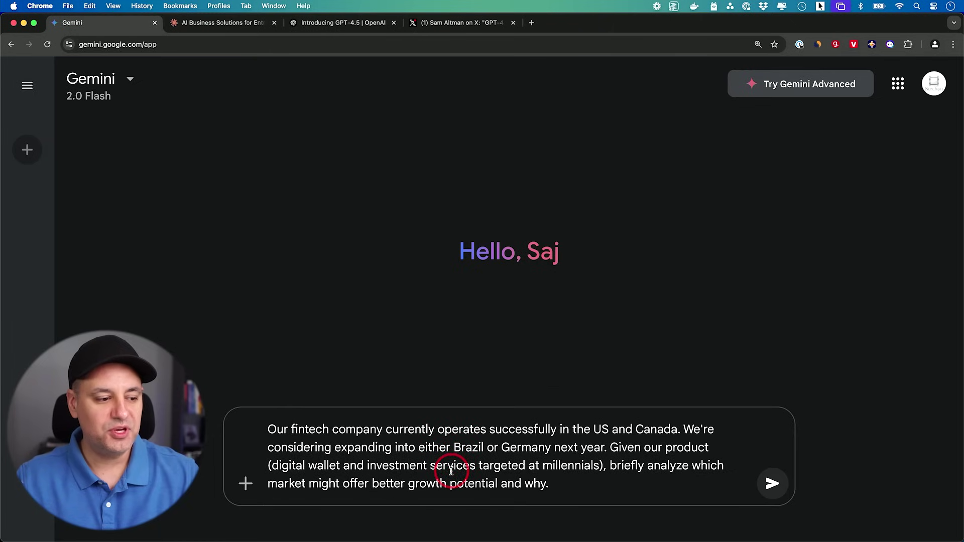
Step: Send the already-entered Brazil-or-Germany fintech expansion prompt in Gemini
key(Return)
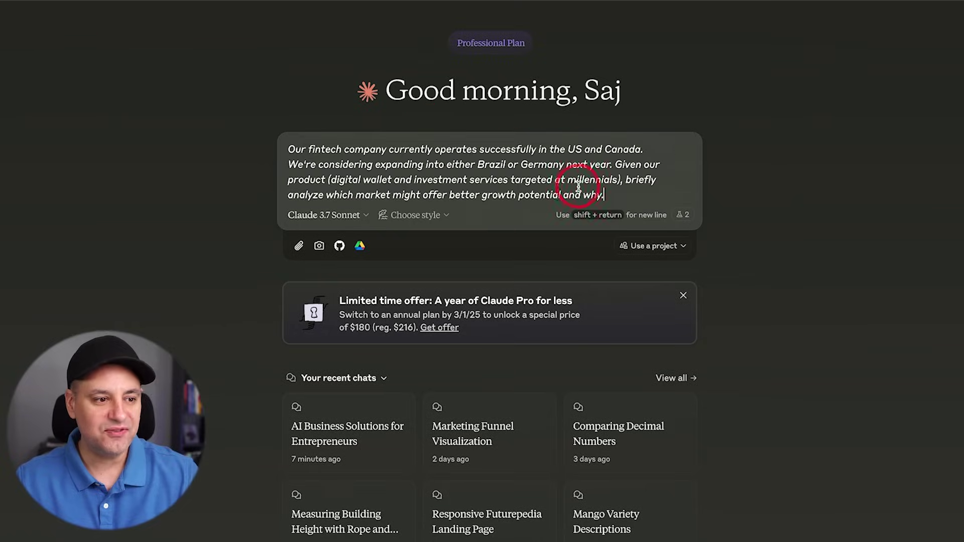
Step: Send the typed Brazil-or-Germany fintech expansion prompt to Claude 3.7 Sonnet
key(Return)
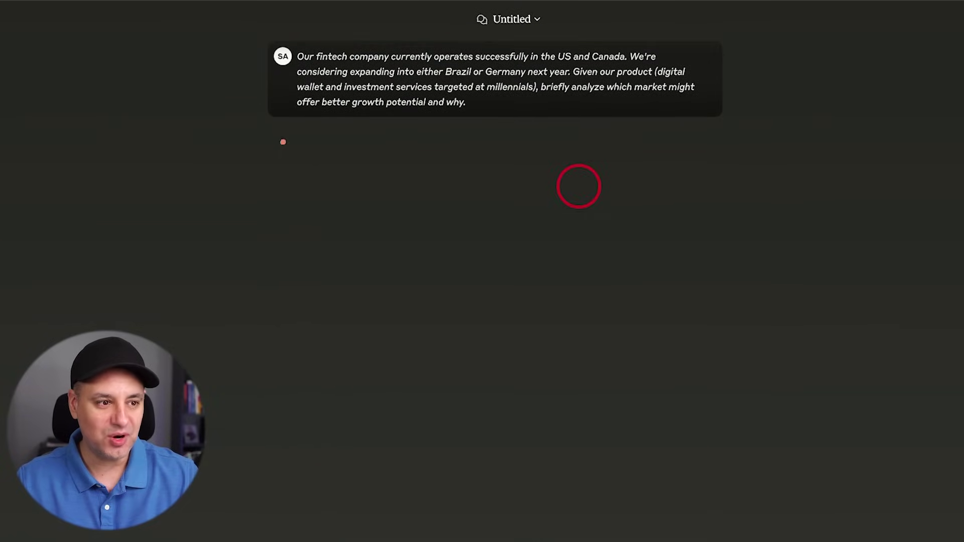